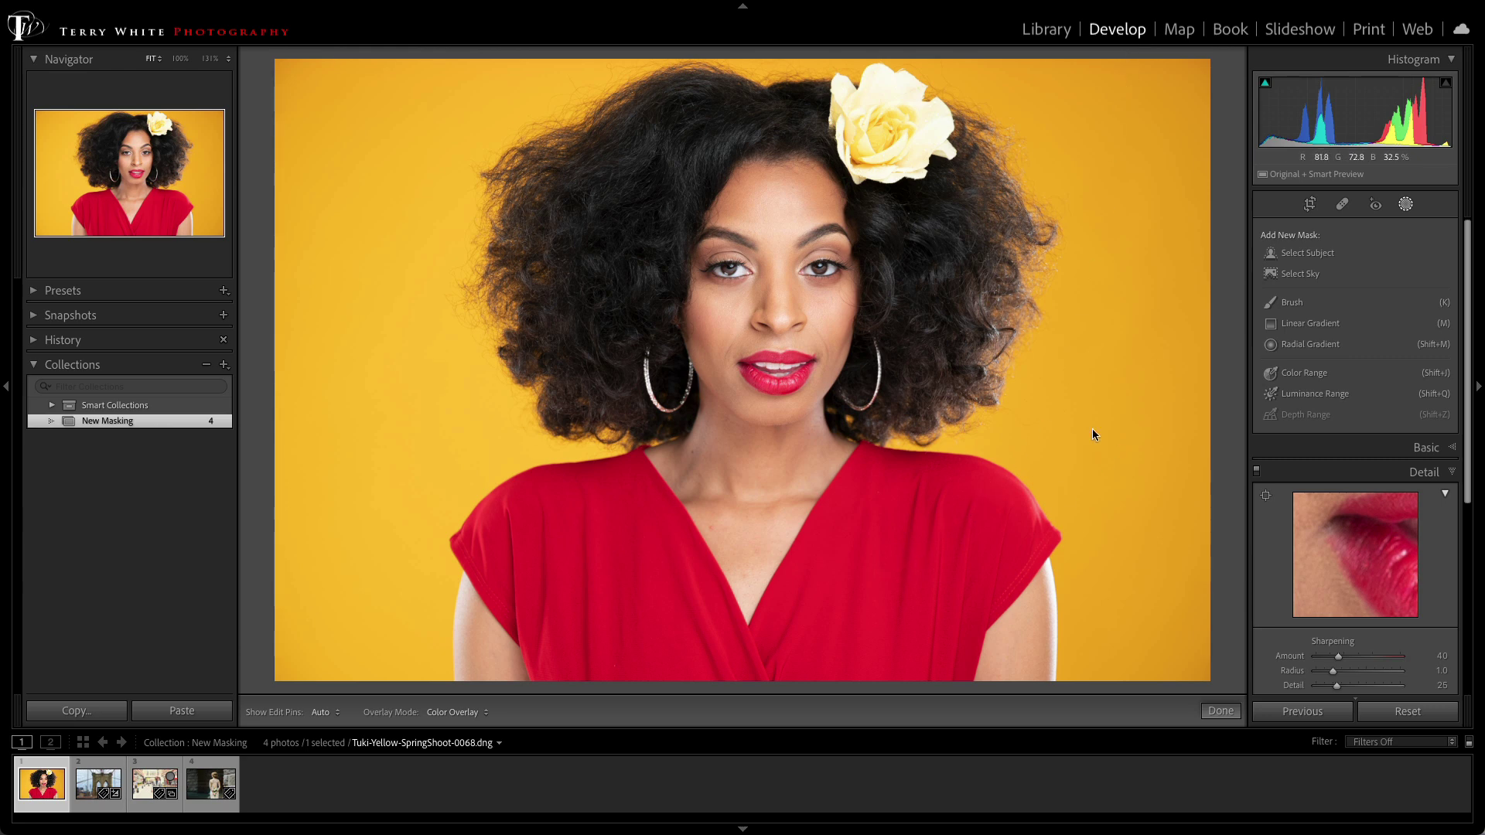
Create a Color Range mask sampled from the red blouse
click(1405, 206)
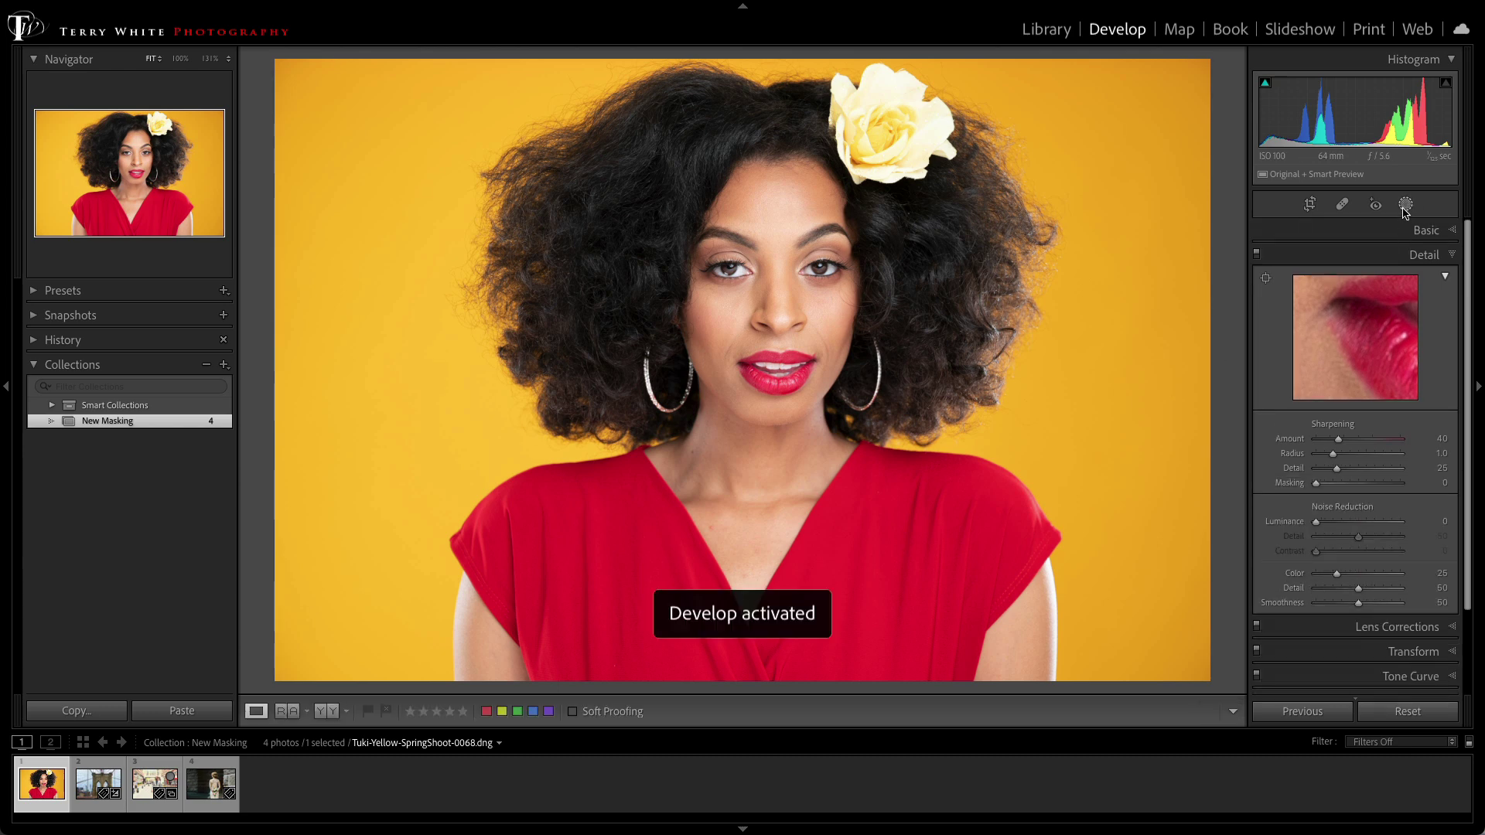
click(1405, 209)
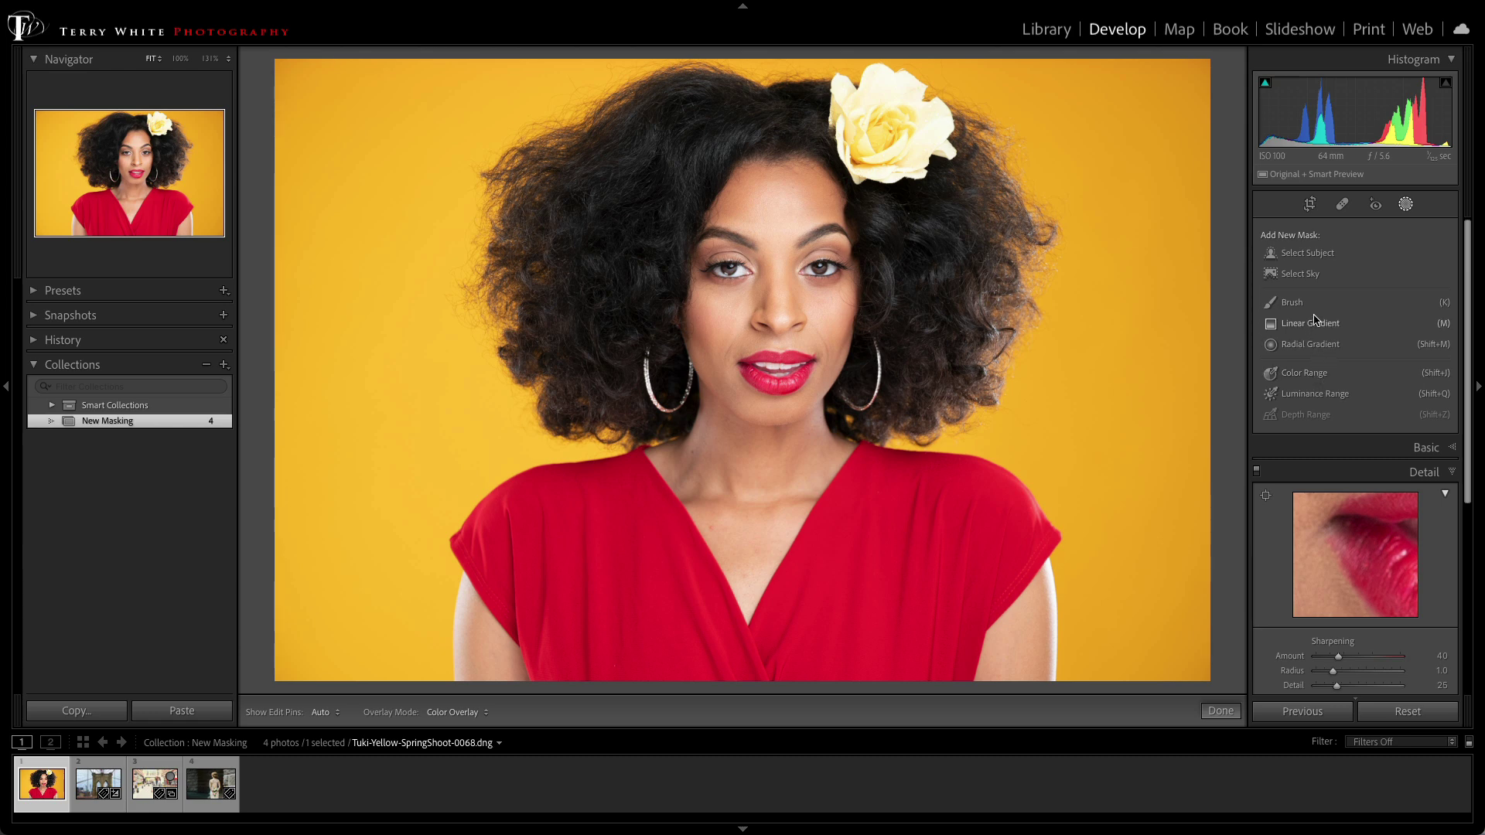
click(1304, 373)
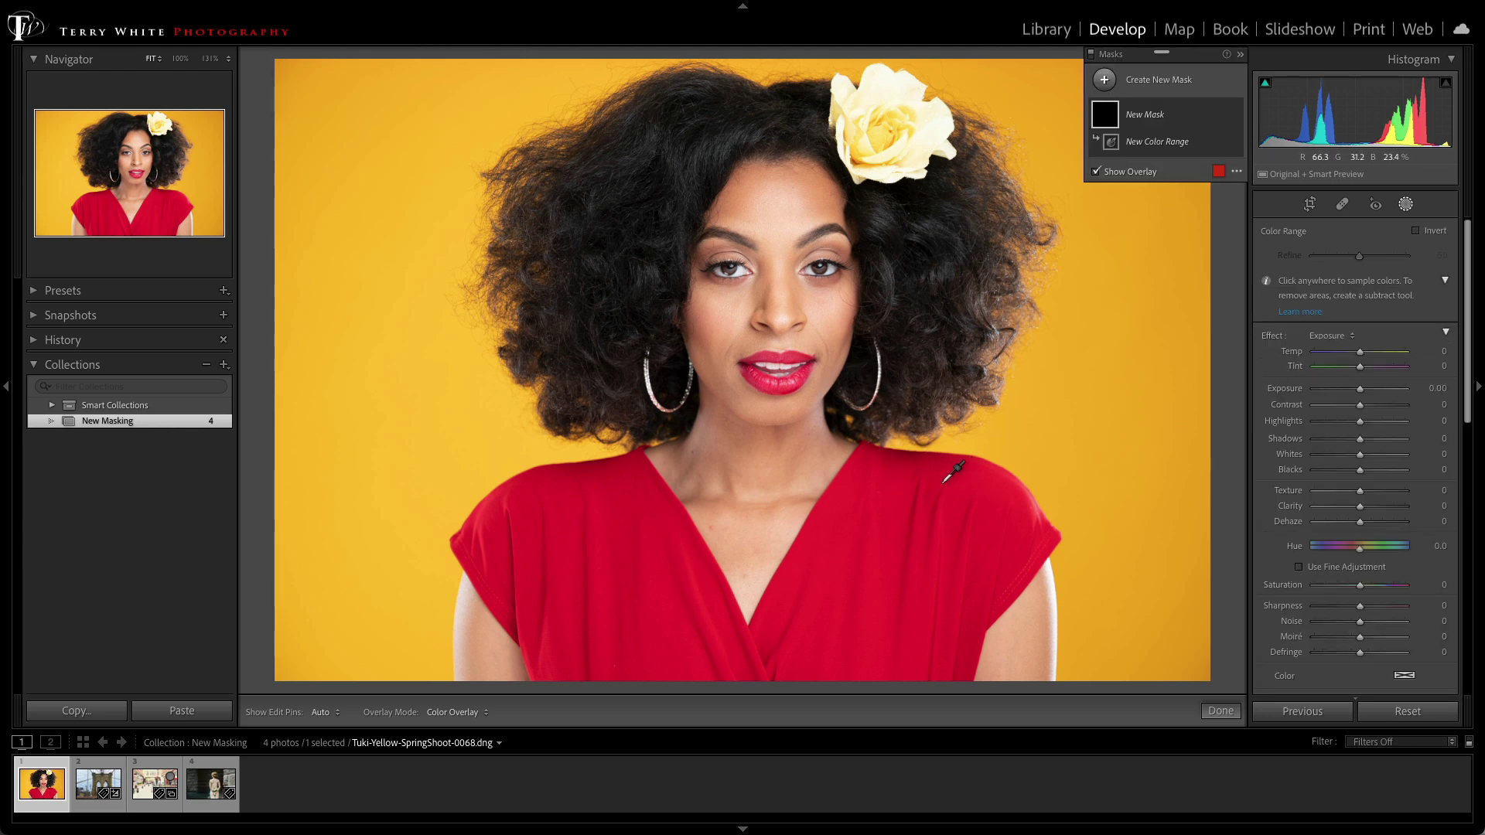
drag(886, 495, 945, 538)
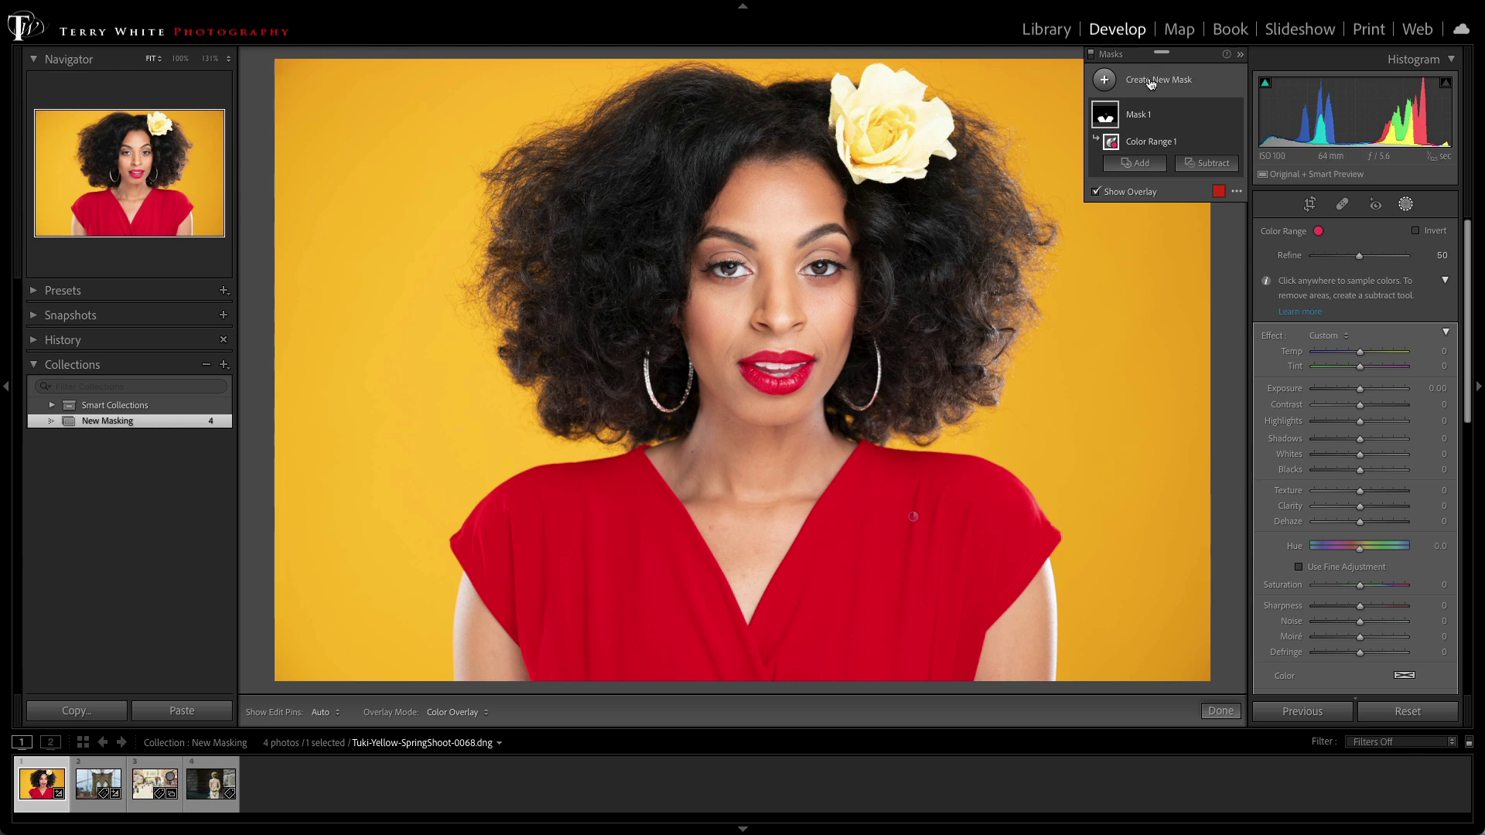
Rename the new mask to 'Blouse'
double_click(1139, 116)
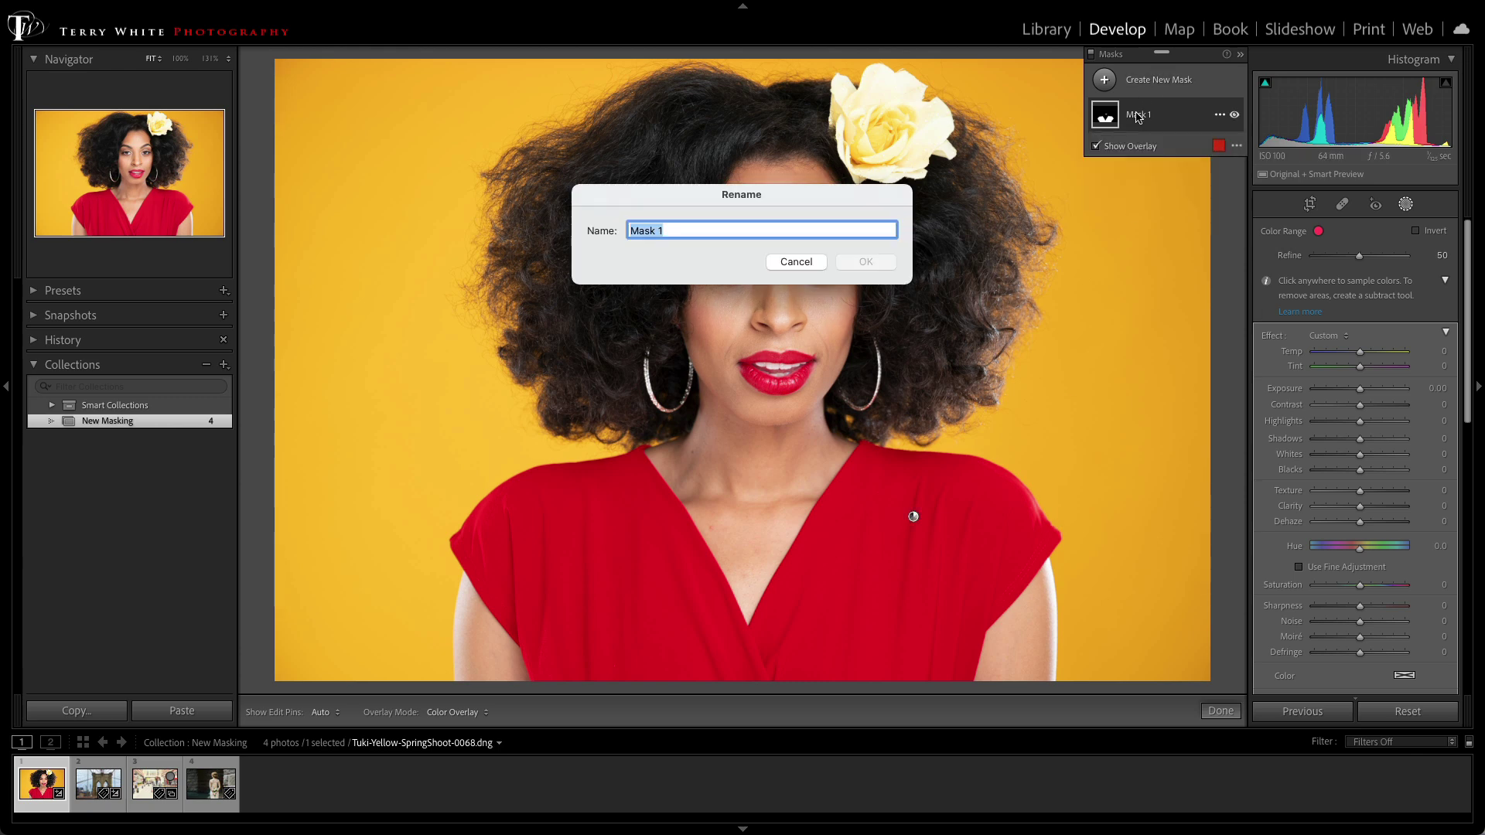
text(Blouse)
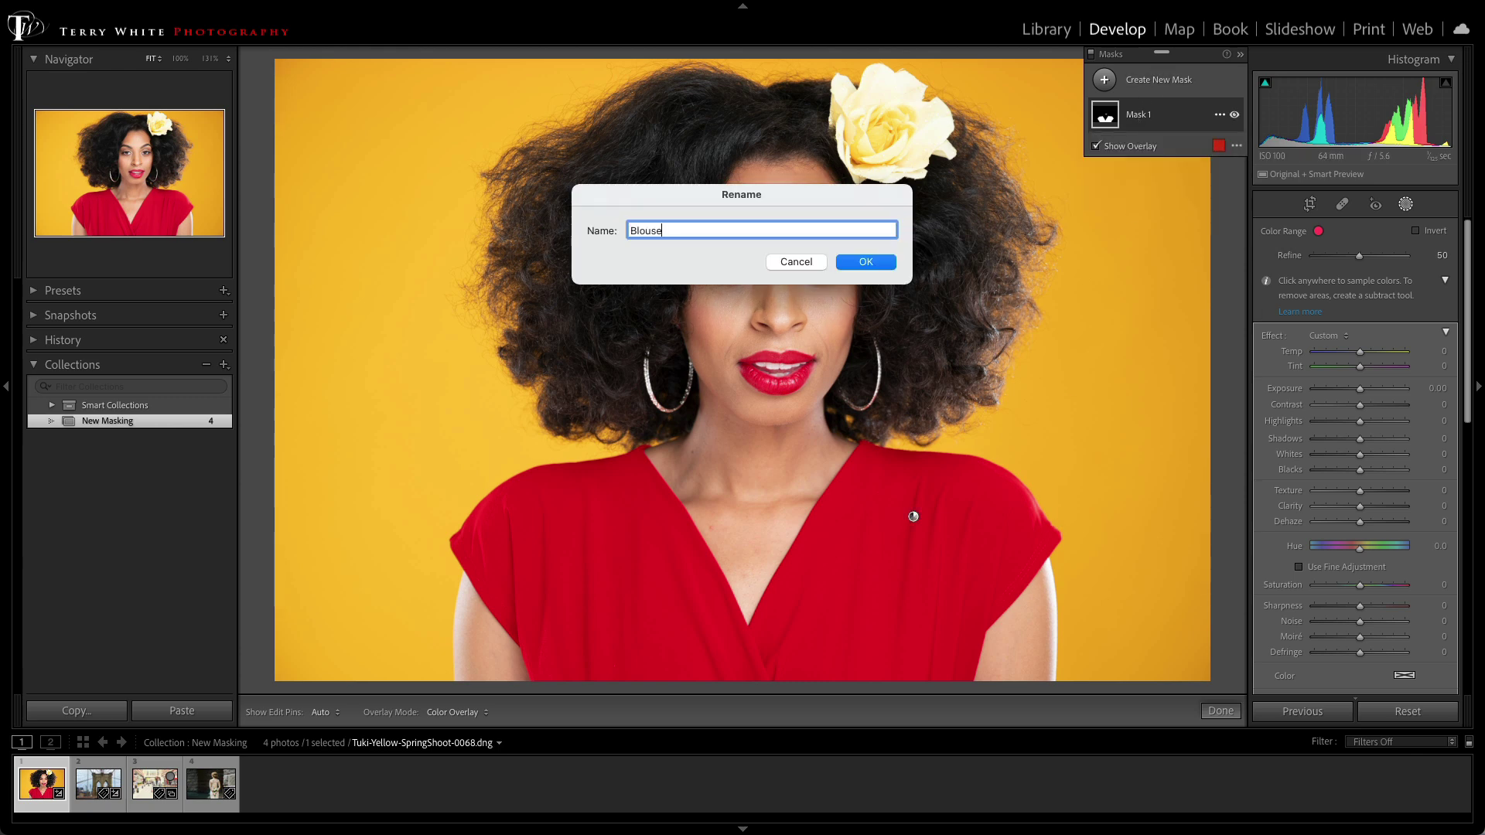
key(Return)
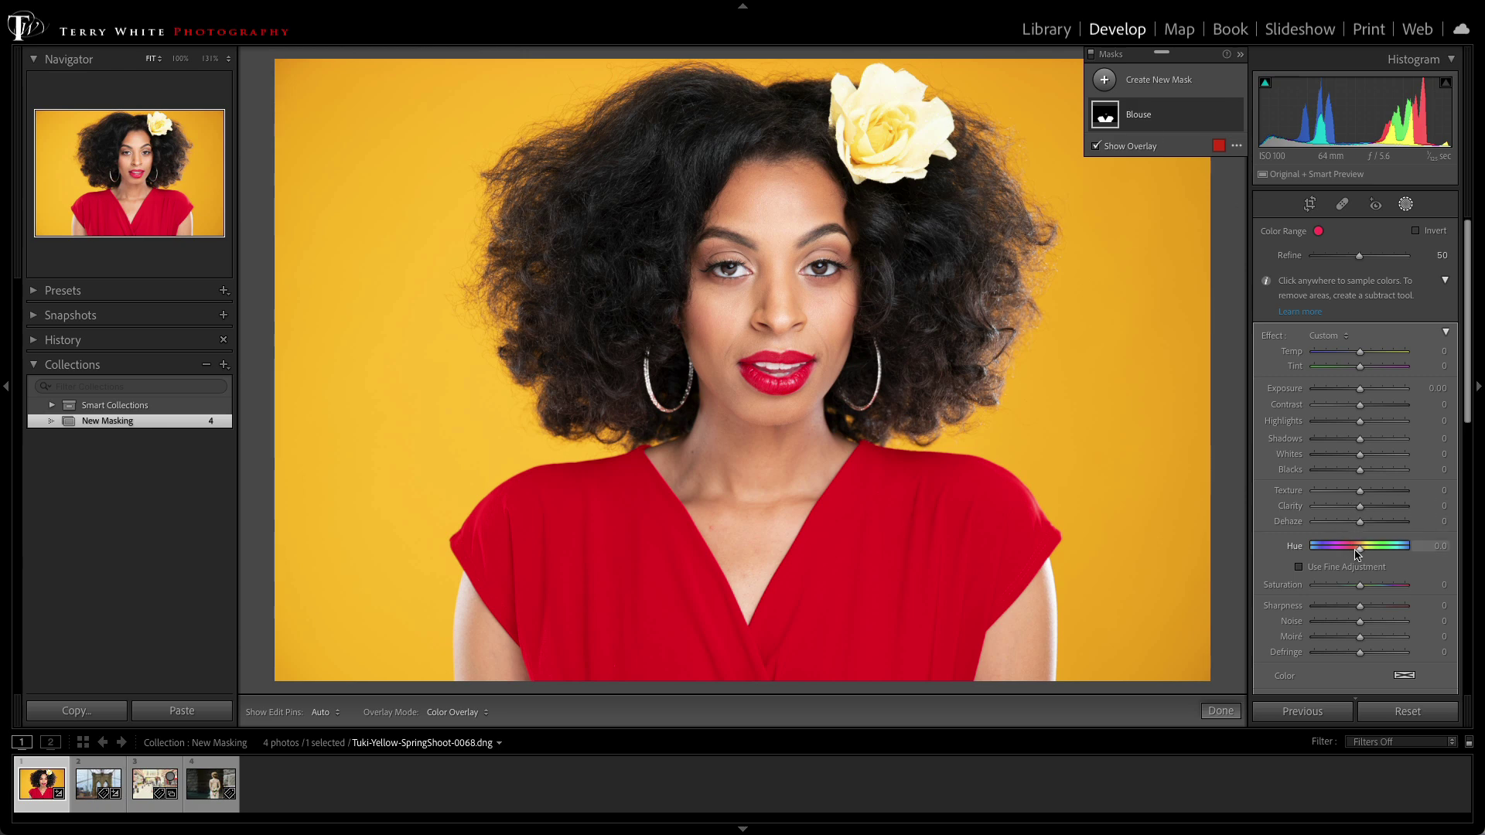
Set the Blouse mask's Hue to -98.6, turning the blouse purple, and expand the mask
mouse_move(1360, 553)
mouse_down()
mouse_move(1386, 552)
mouse_move(1335, 557)
mouse_up()
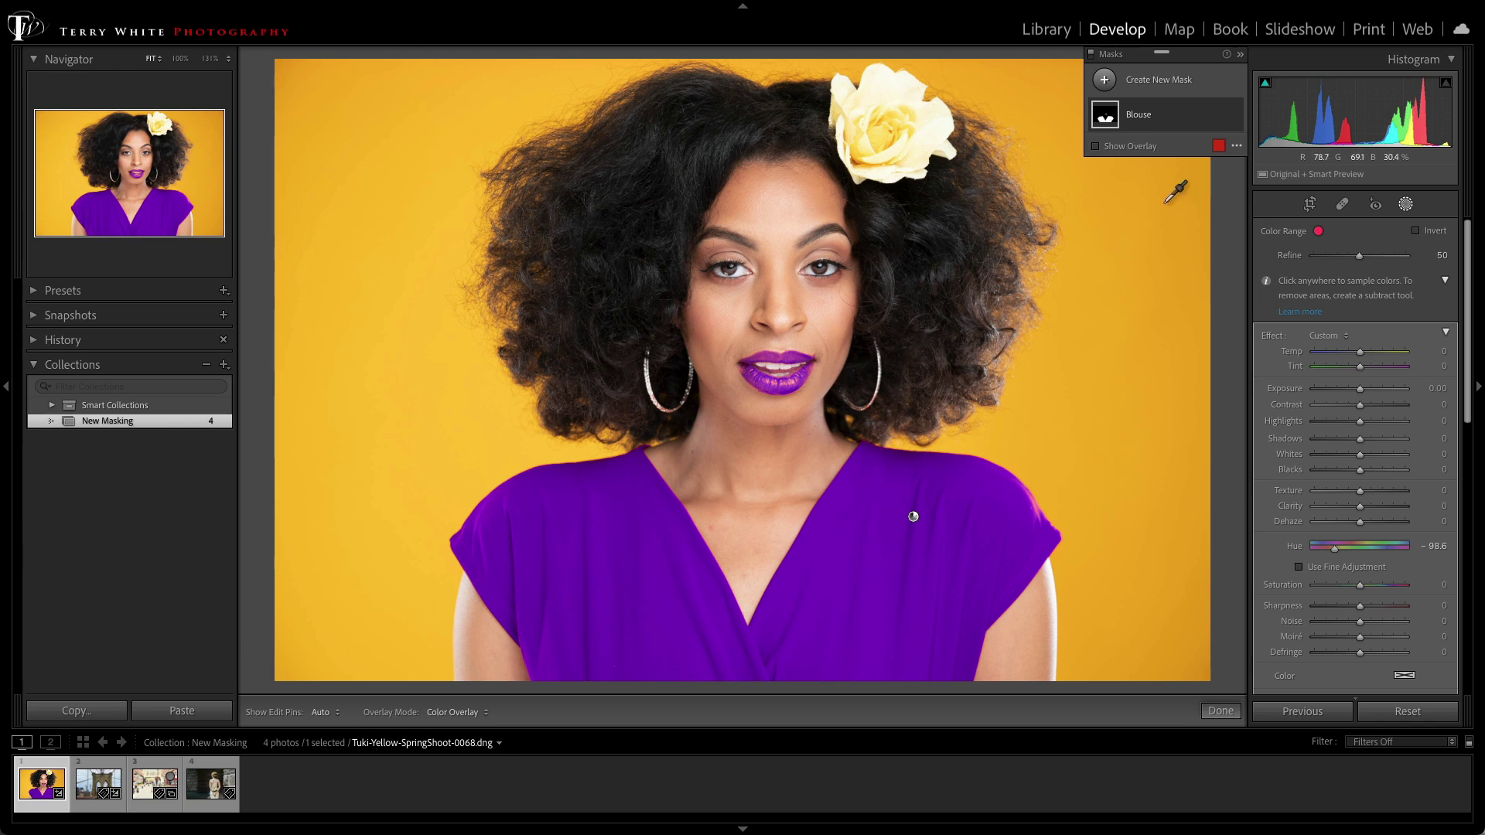
click(1173, 124)
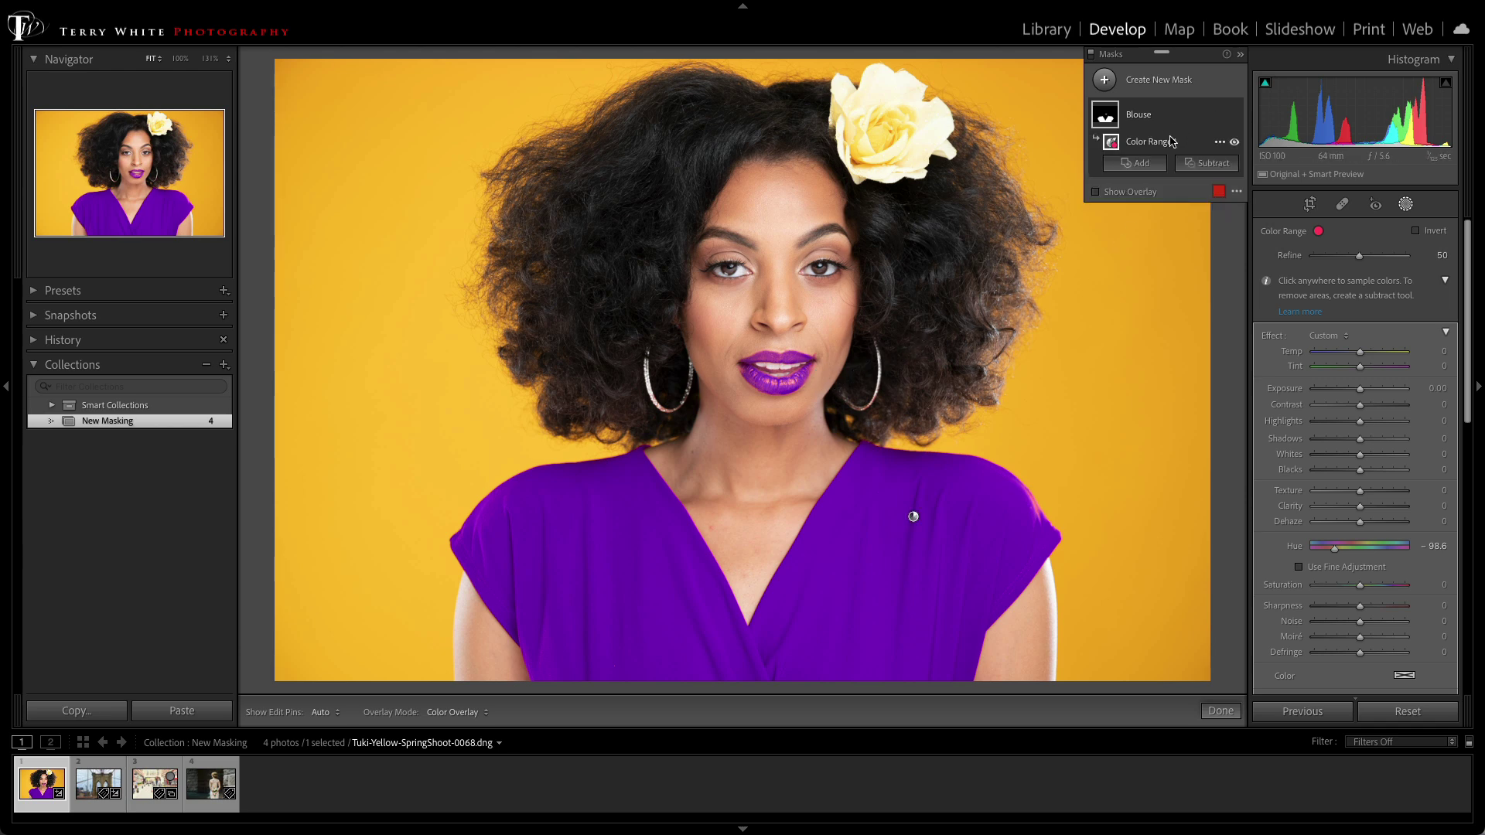
Brush the lips out of the Blouse mask and set its Hue to 75.8 for green
click(1204, 165)
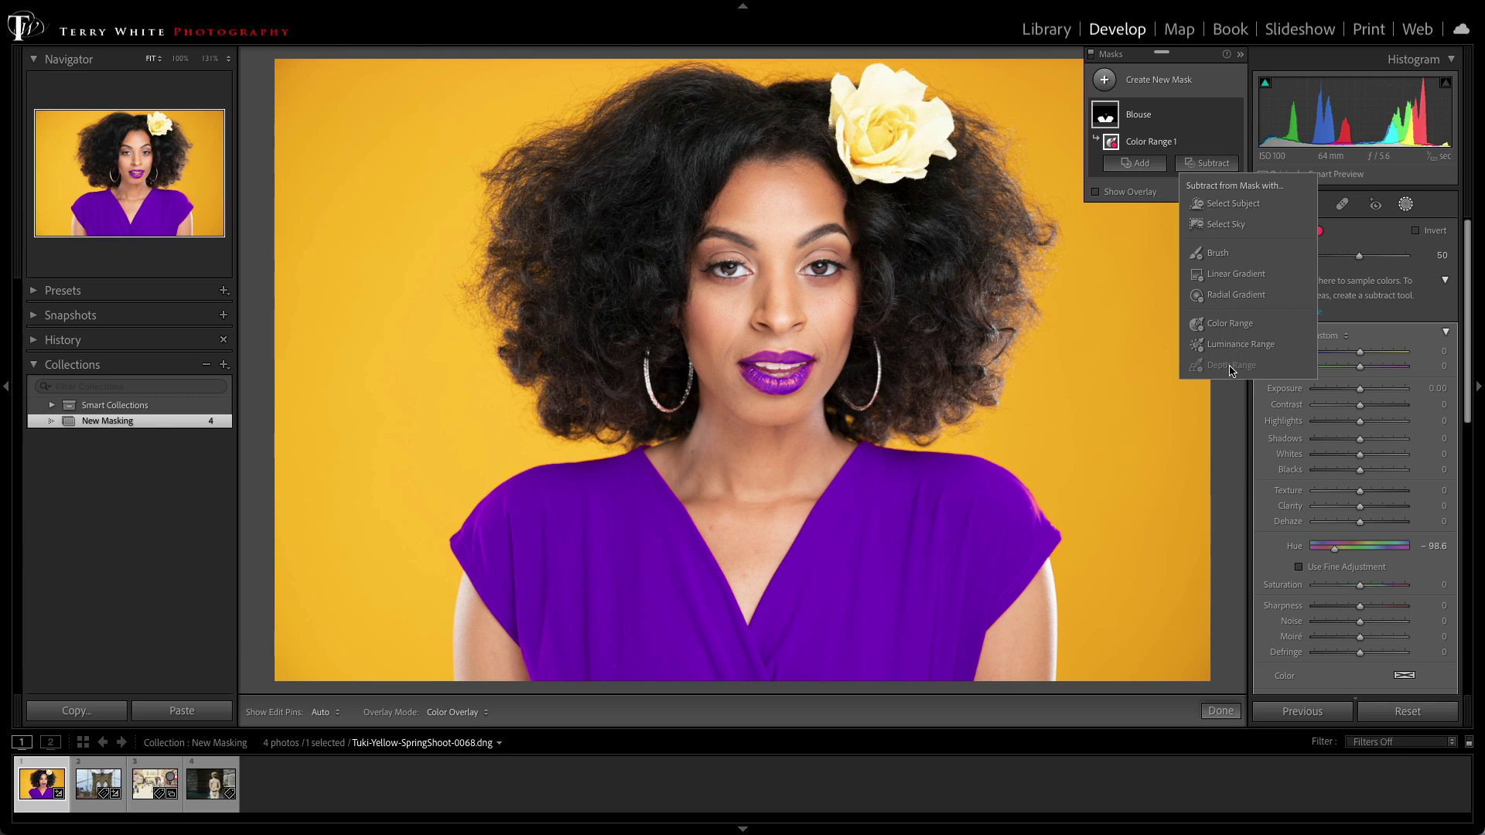
click(1220, 256)
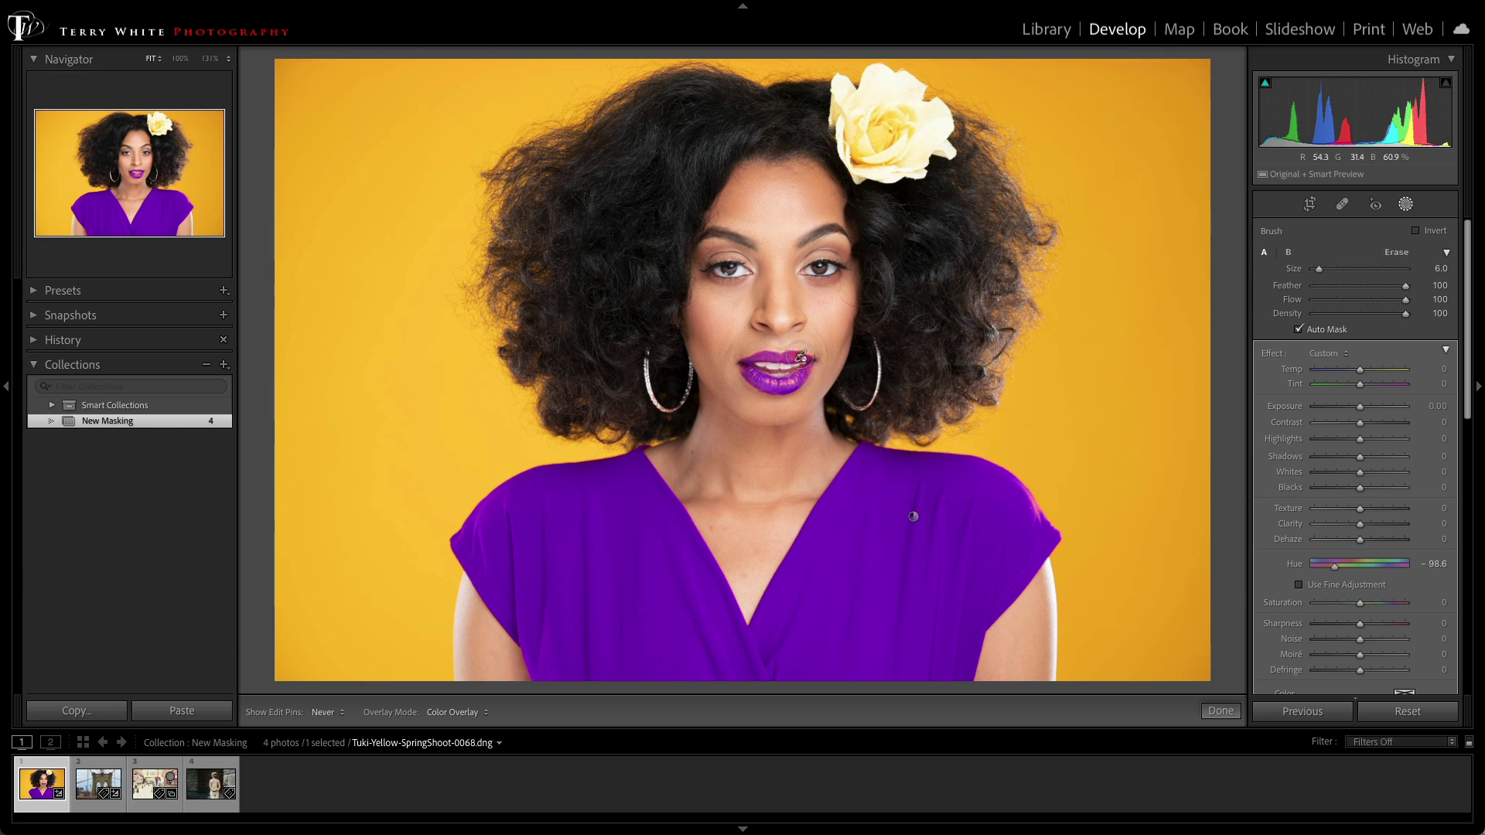
mouse_move(802, 357)
mouse_down()
mouse_move(723, 364)
mouse_move(736, 379)
mouse_move(822, 376)
mouse_move(747, 391)
mouse_move(791, 389)
mouse_move(720, 378)
mouse_move(817, 372)
mouse_move(782, 376)
mouse_up()
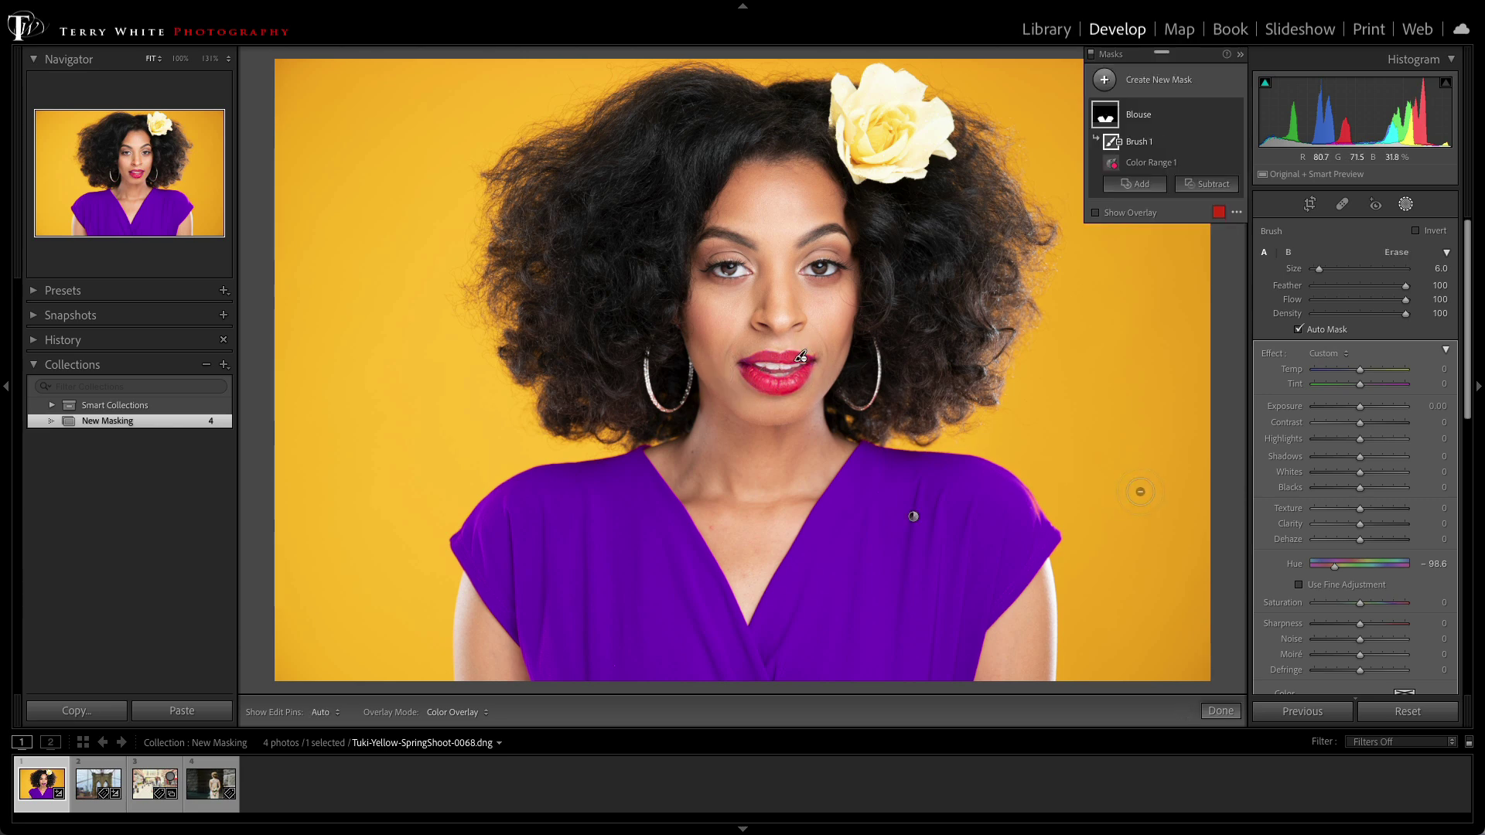
drag(1334, 570, 1381, 571)
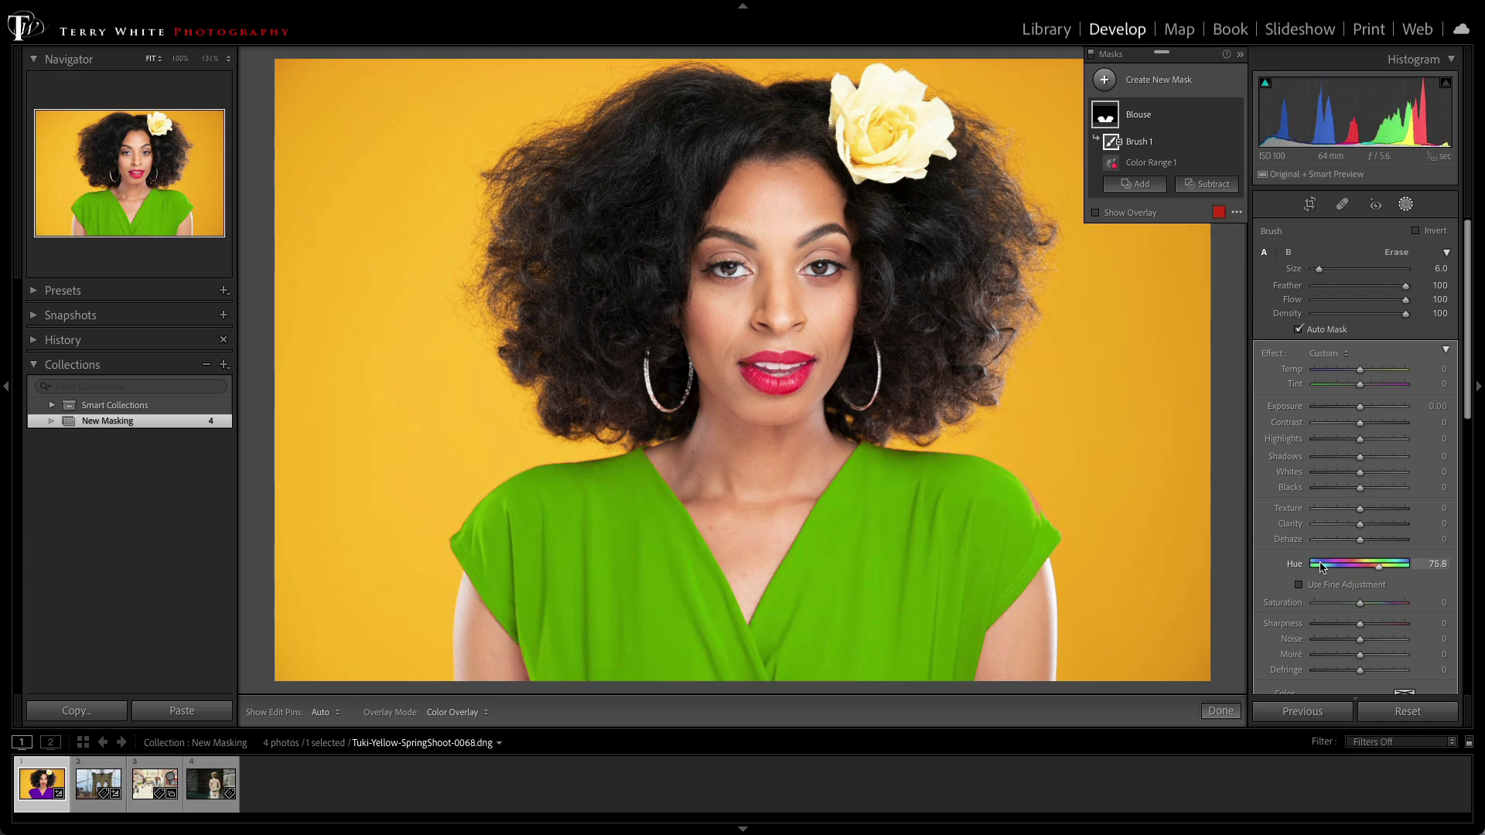
Open Bridge.jpeg, the Brooklyn Bridge photo, in the Develop module
click(98, 784)
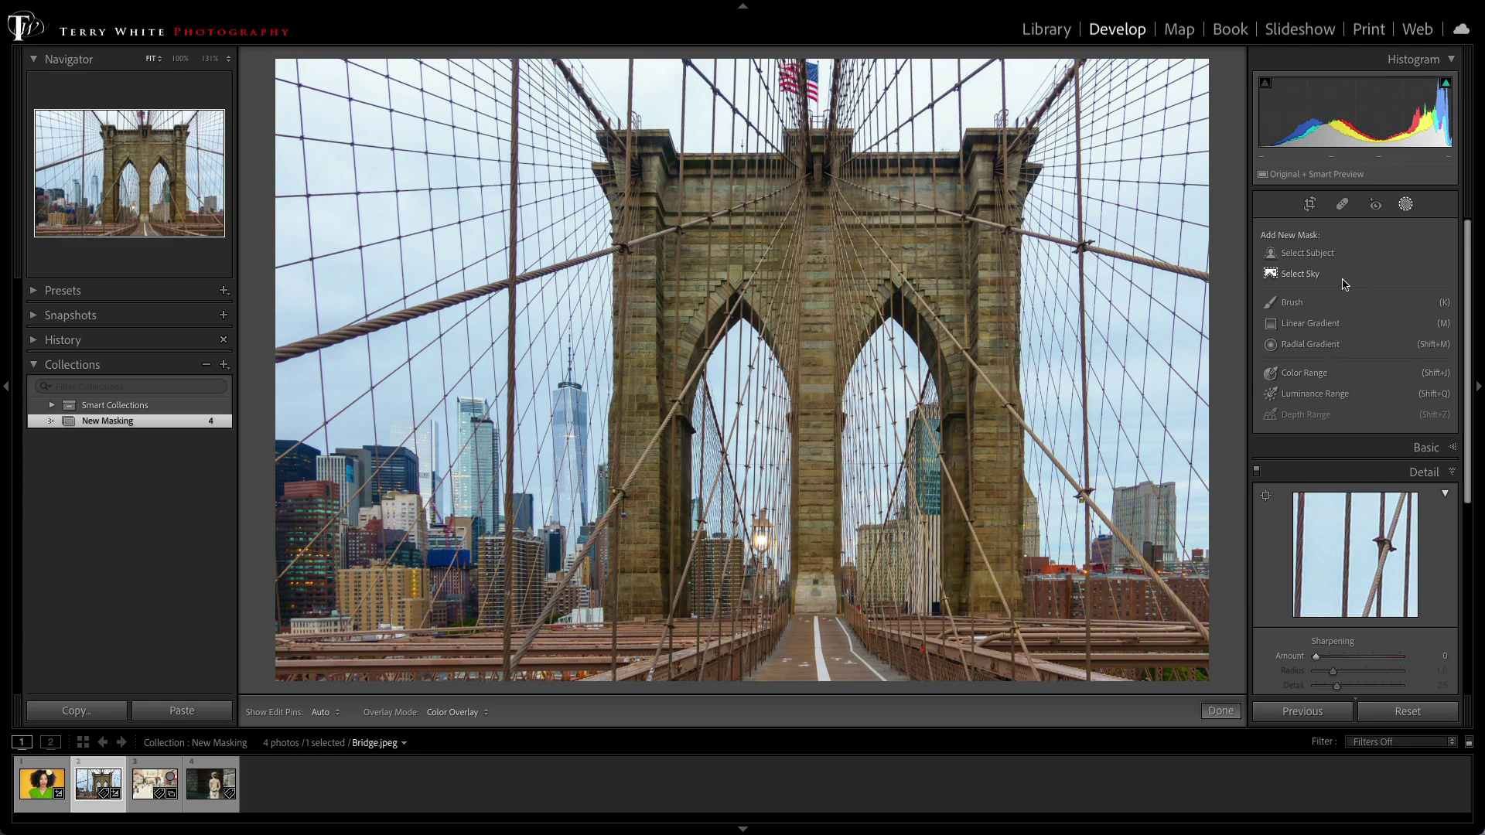
Add a Select Sky mask named 'Sky' with Temp -53, Exposure -0.64 and Dehaze 47
click(1301, 274)
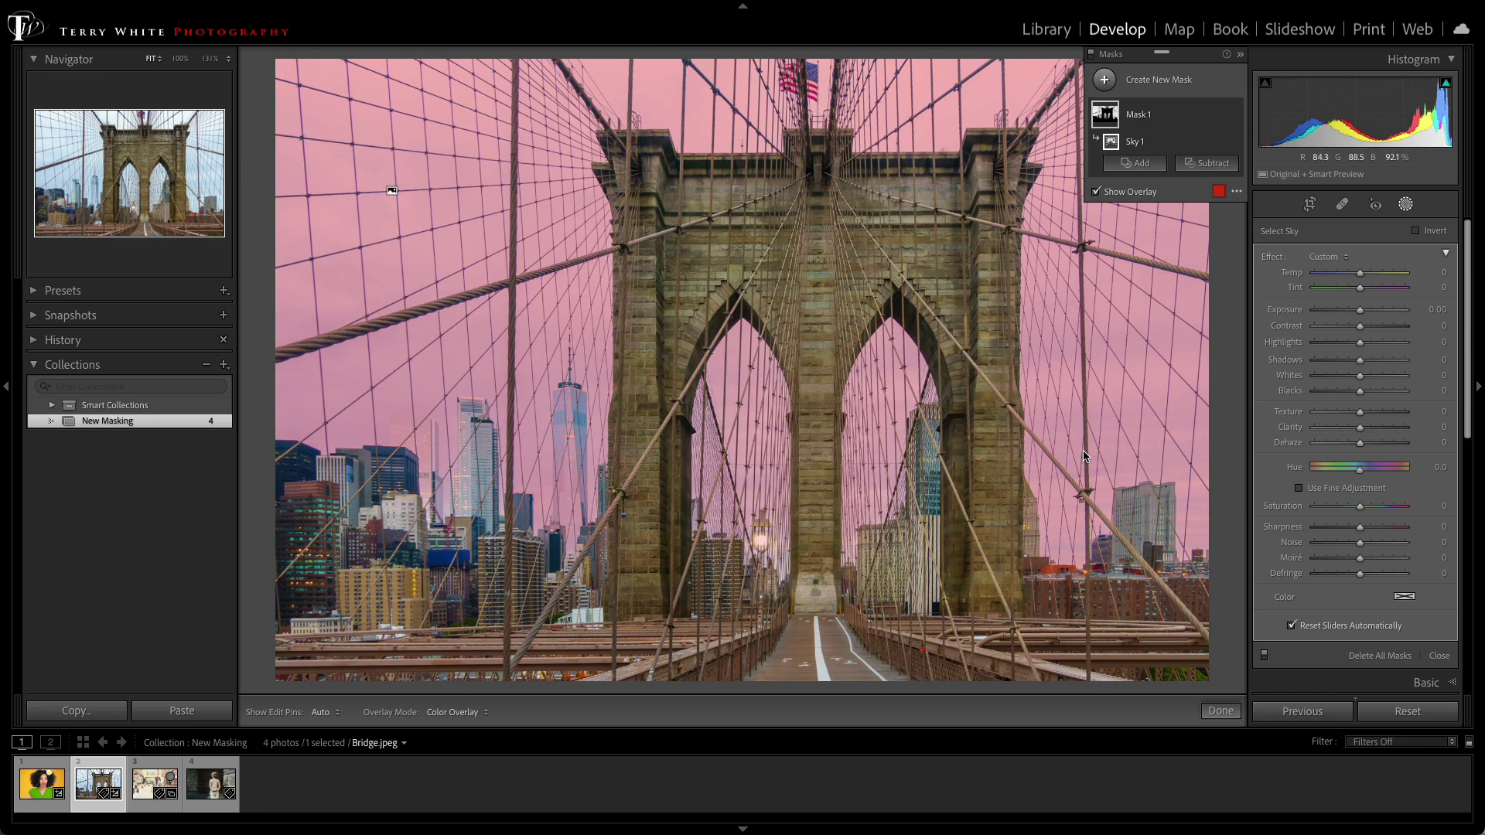
double_click(1140, 117)
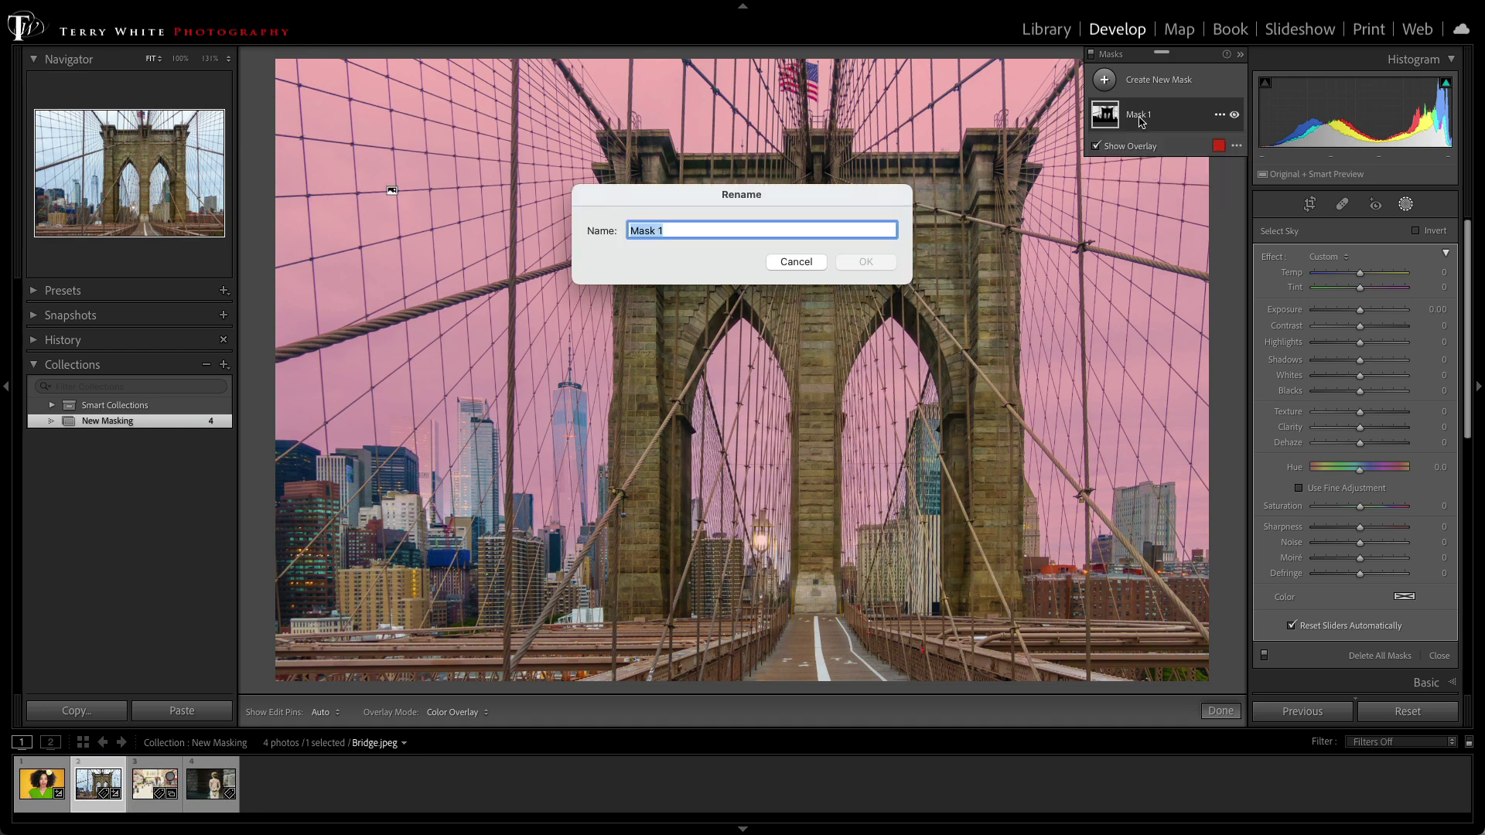
text(Sky)
key(Return)
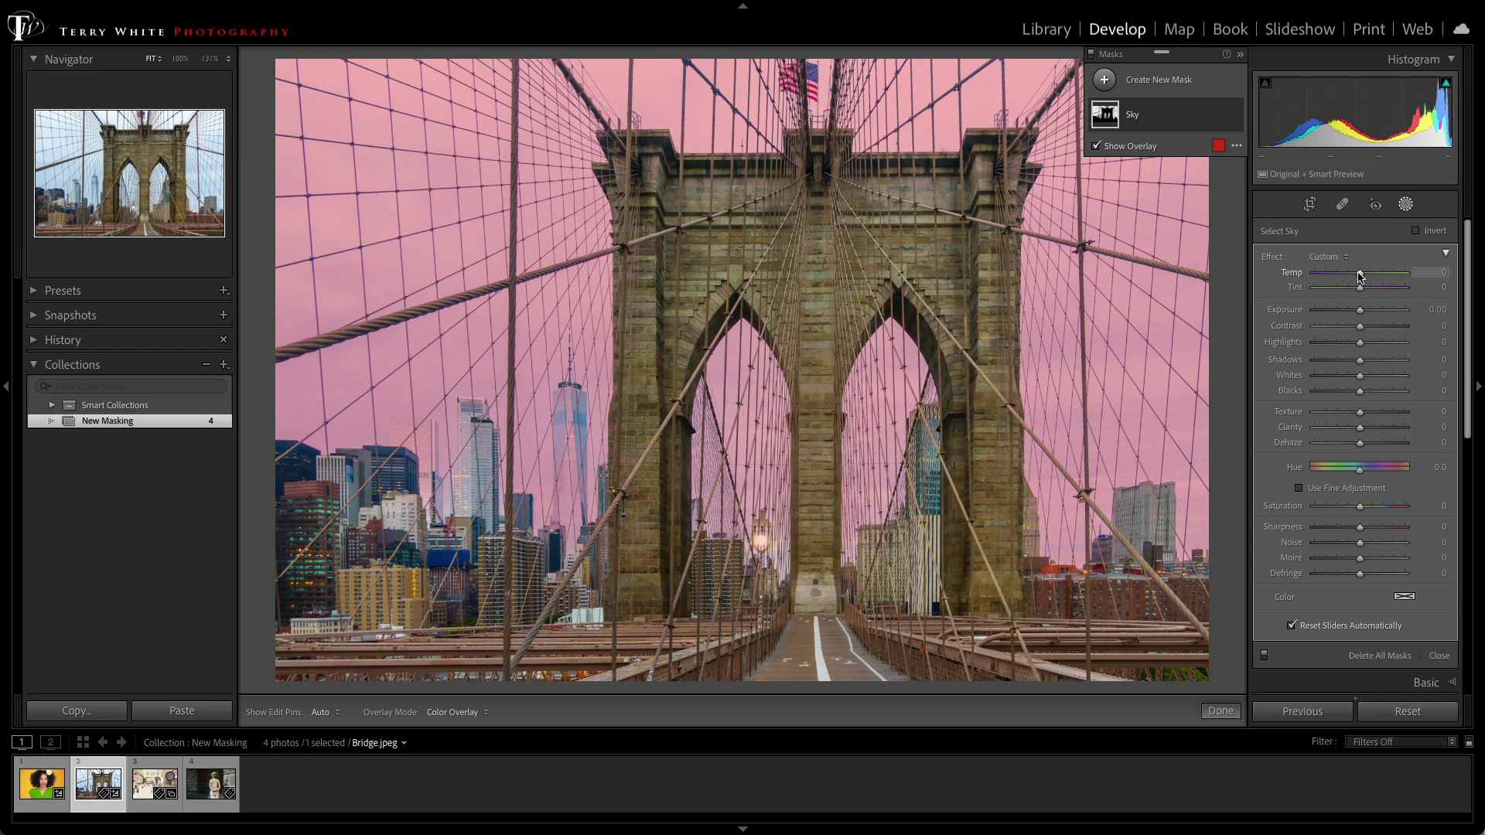
drag(1360, 276, 1352, 316)
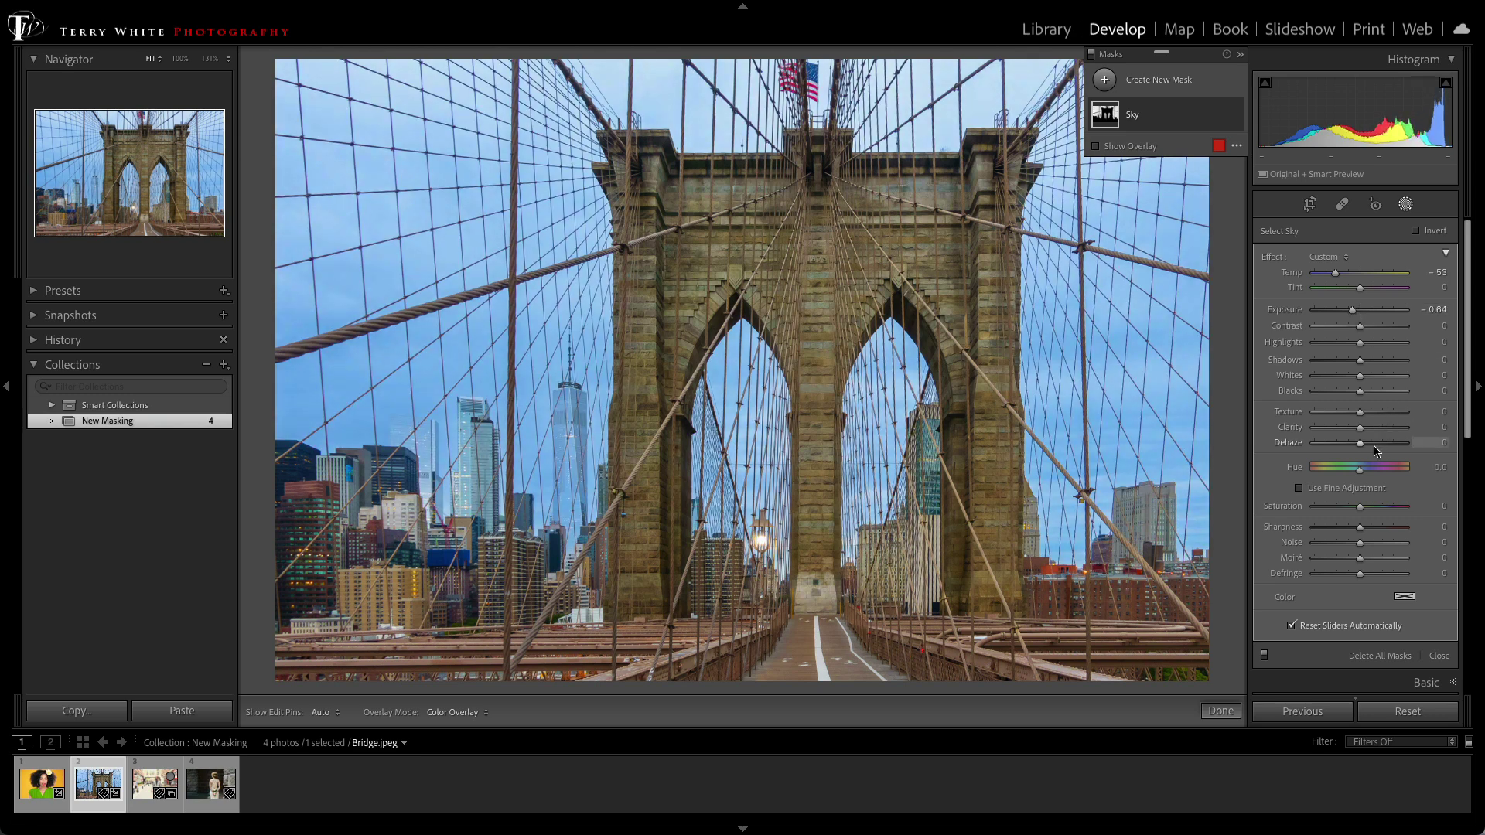
drag(1363, 447, 1384, 443)
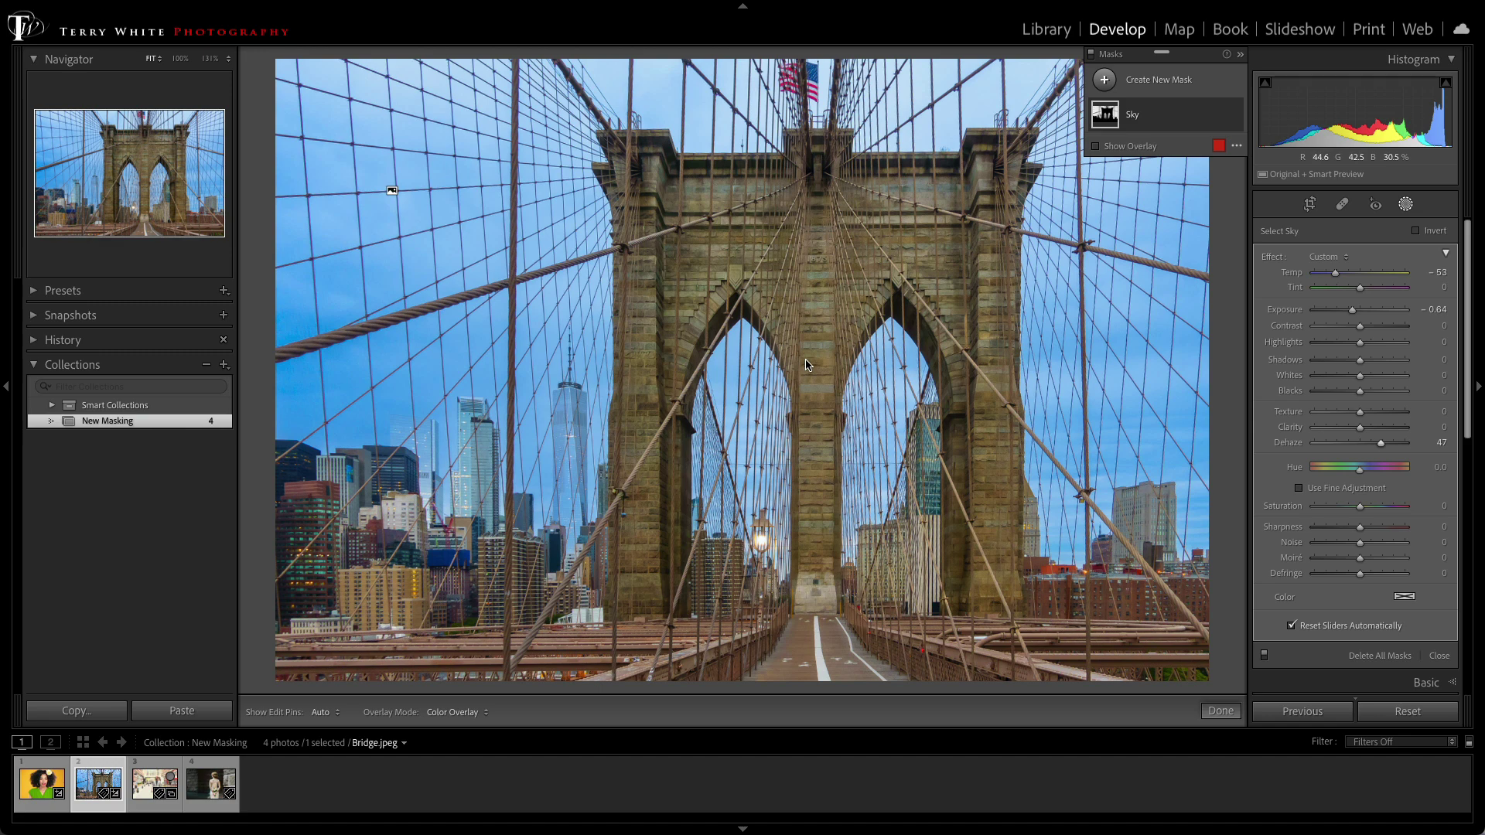
Add a second Select Sky mask and invert it to cover the bridge and city
click(1160, 82)
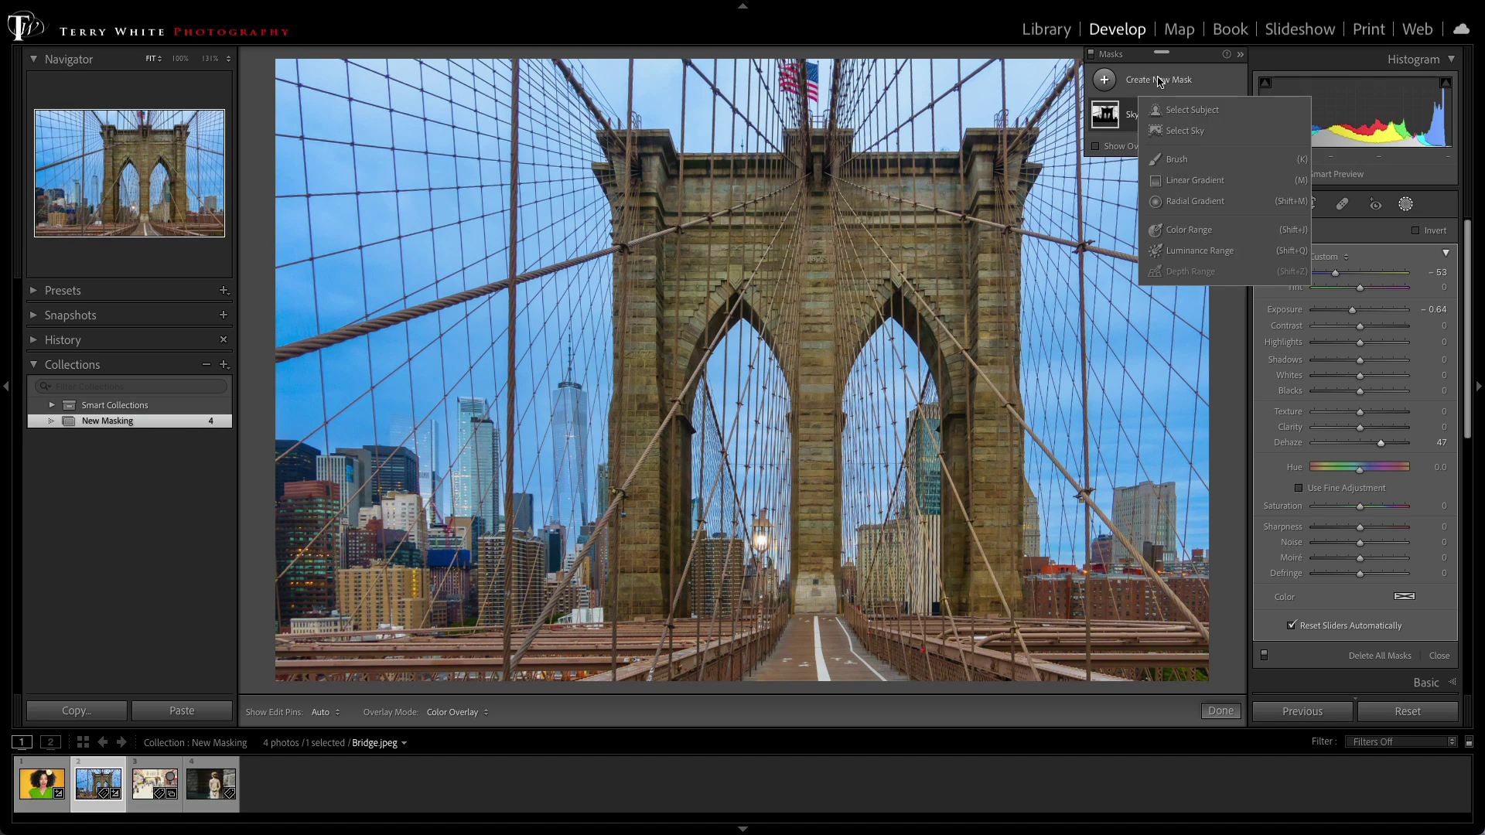
click(1201, 138)
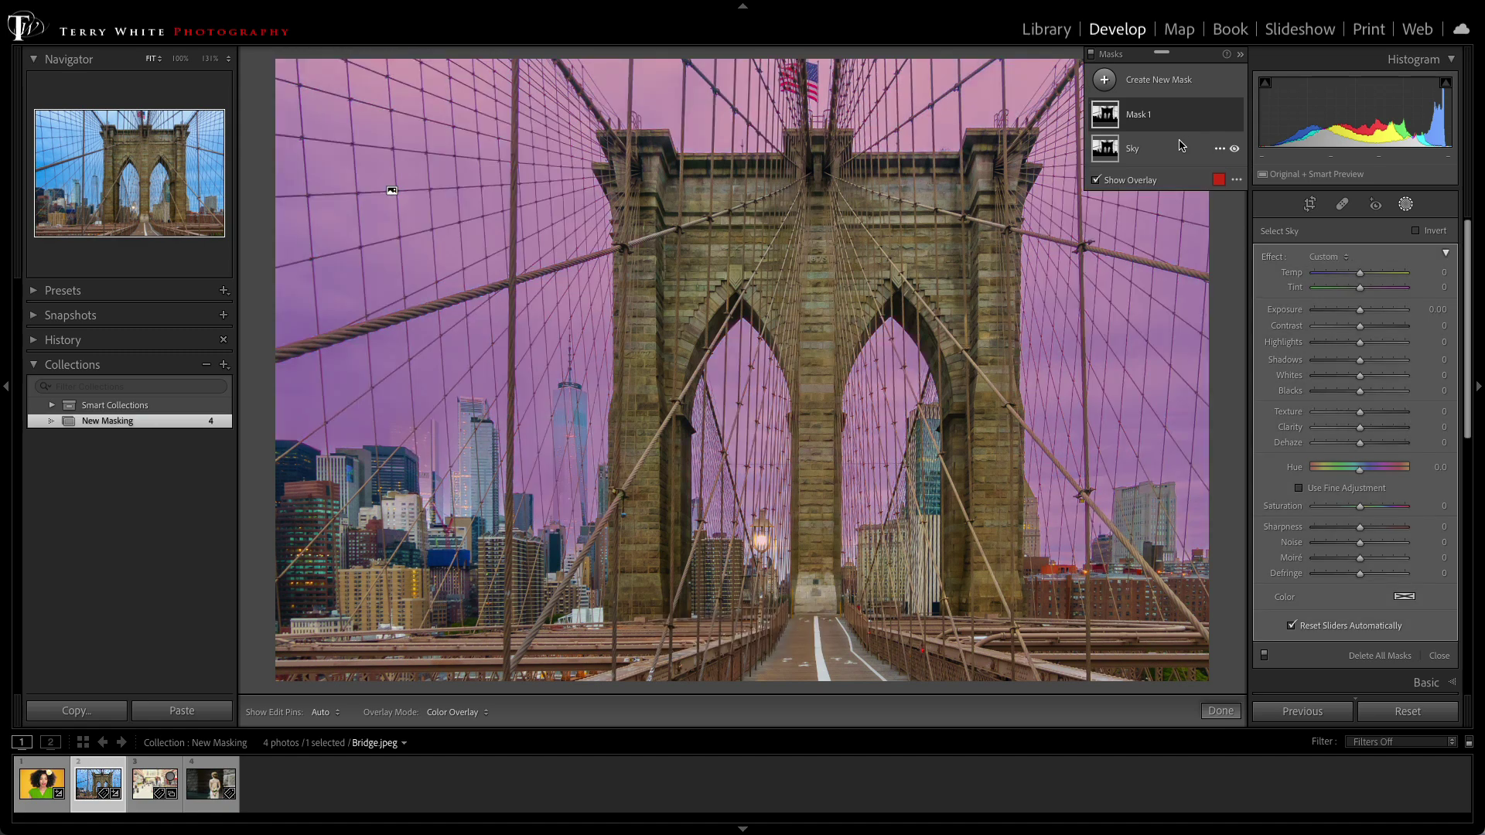
click(1418, 232)
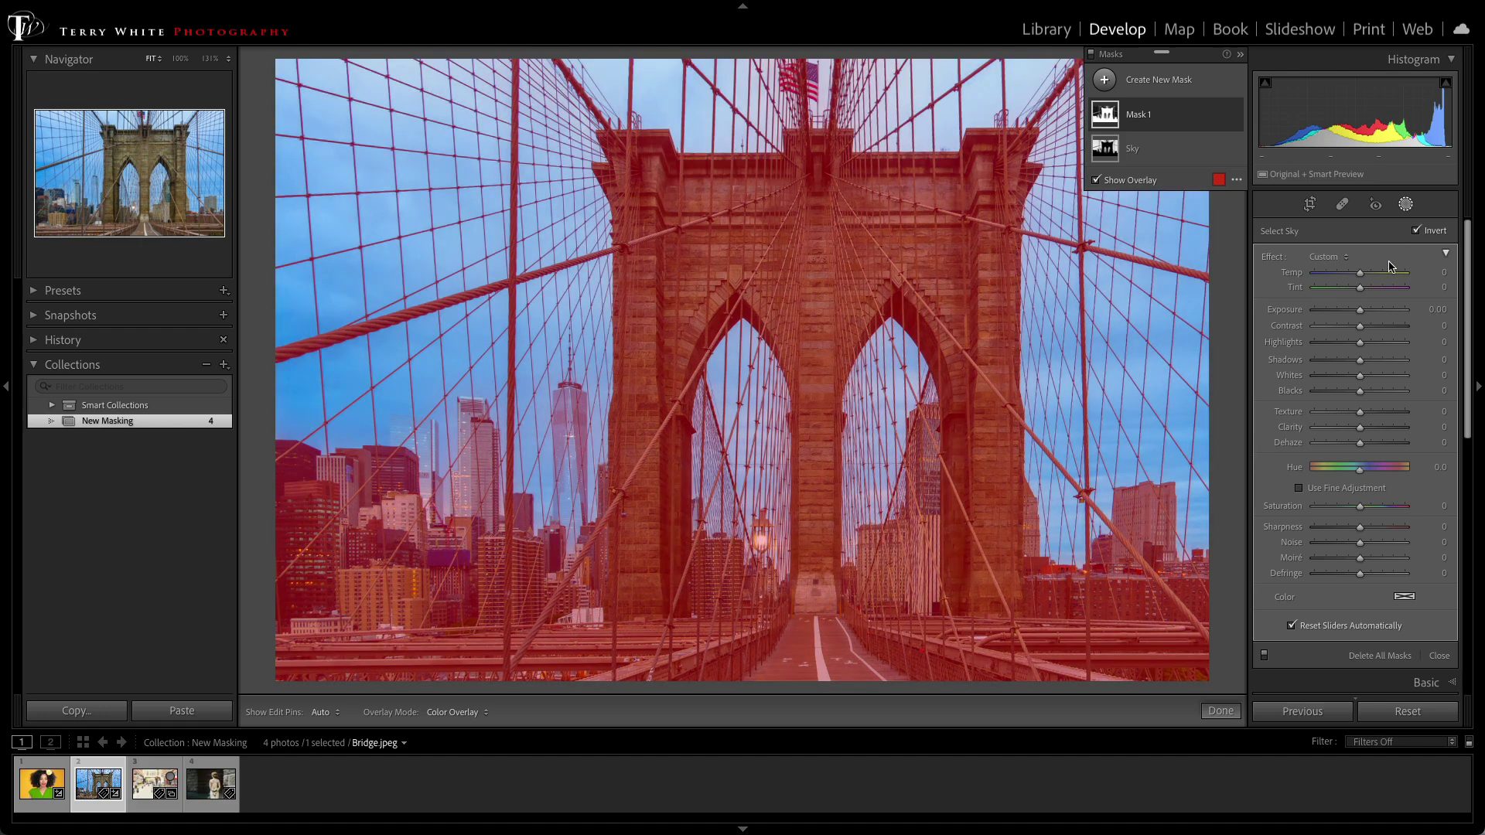
Rename the inverted sky mask to 'Bridge'
double_click(1144, 115)
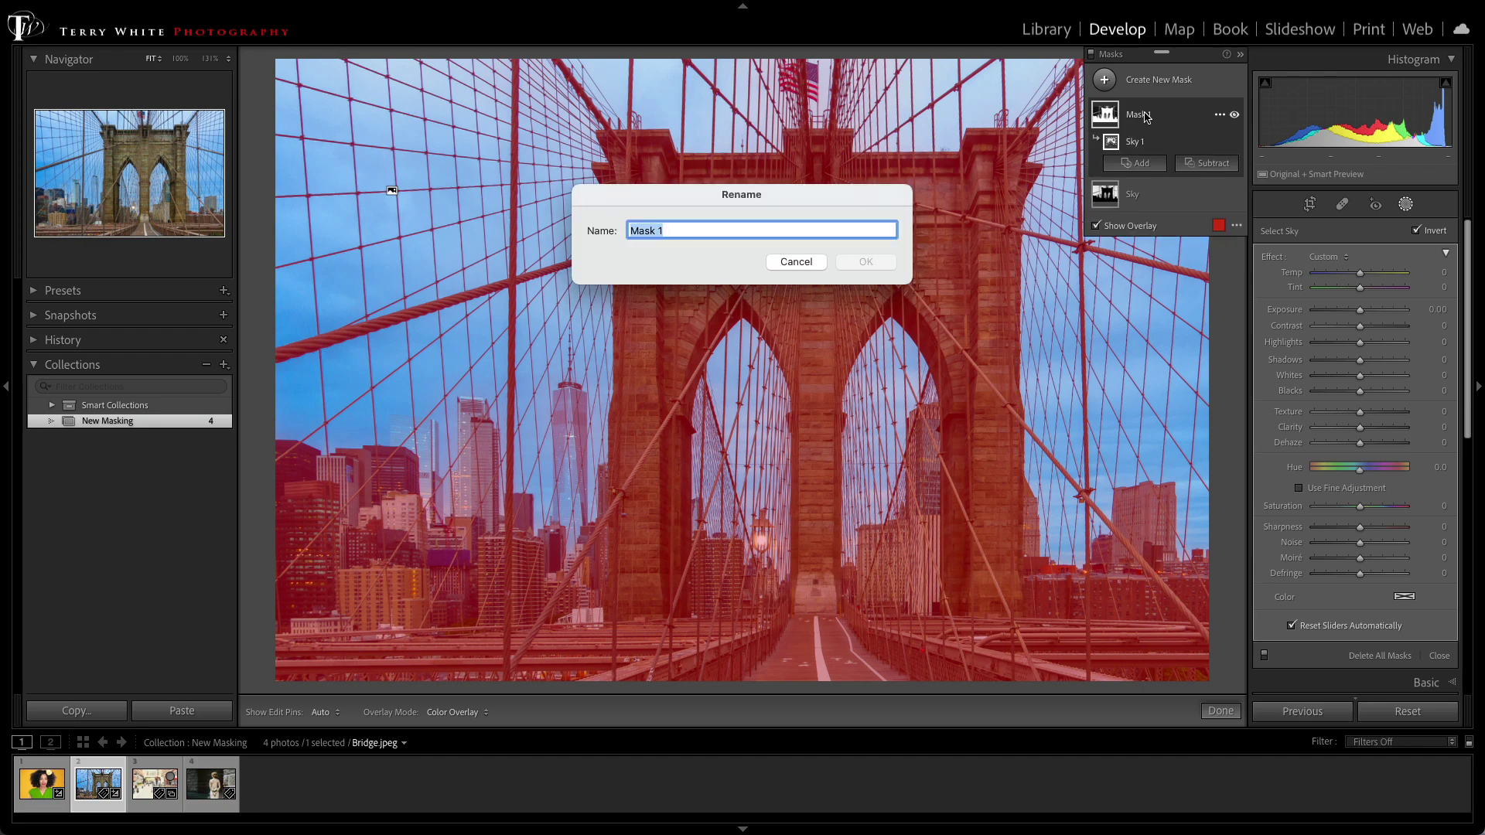
text(Bridge)
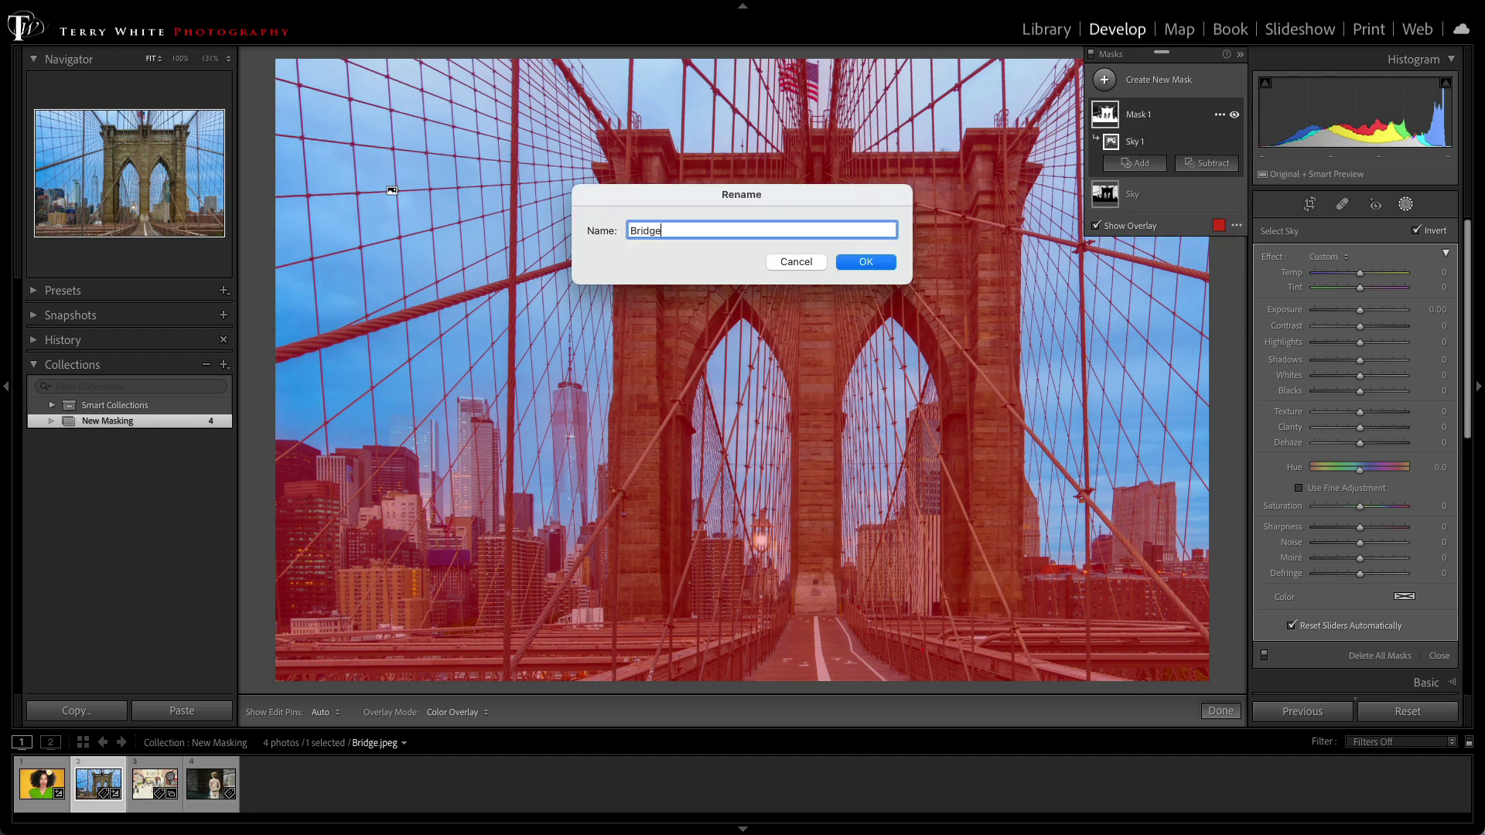
key(Return)
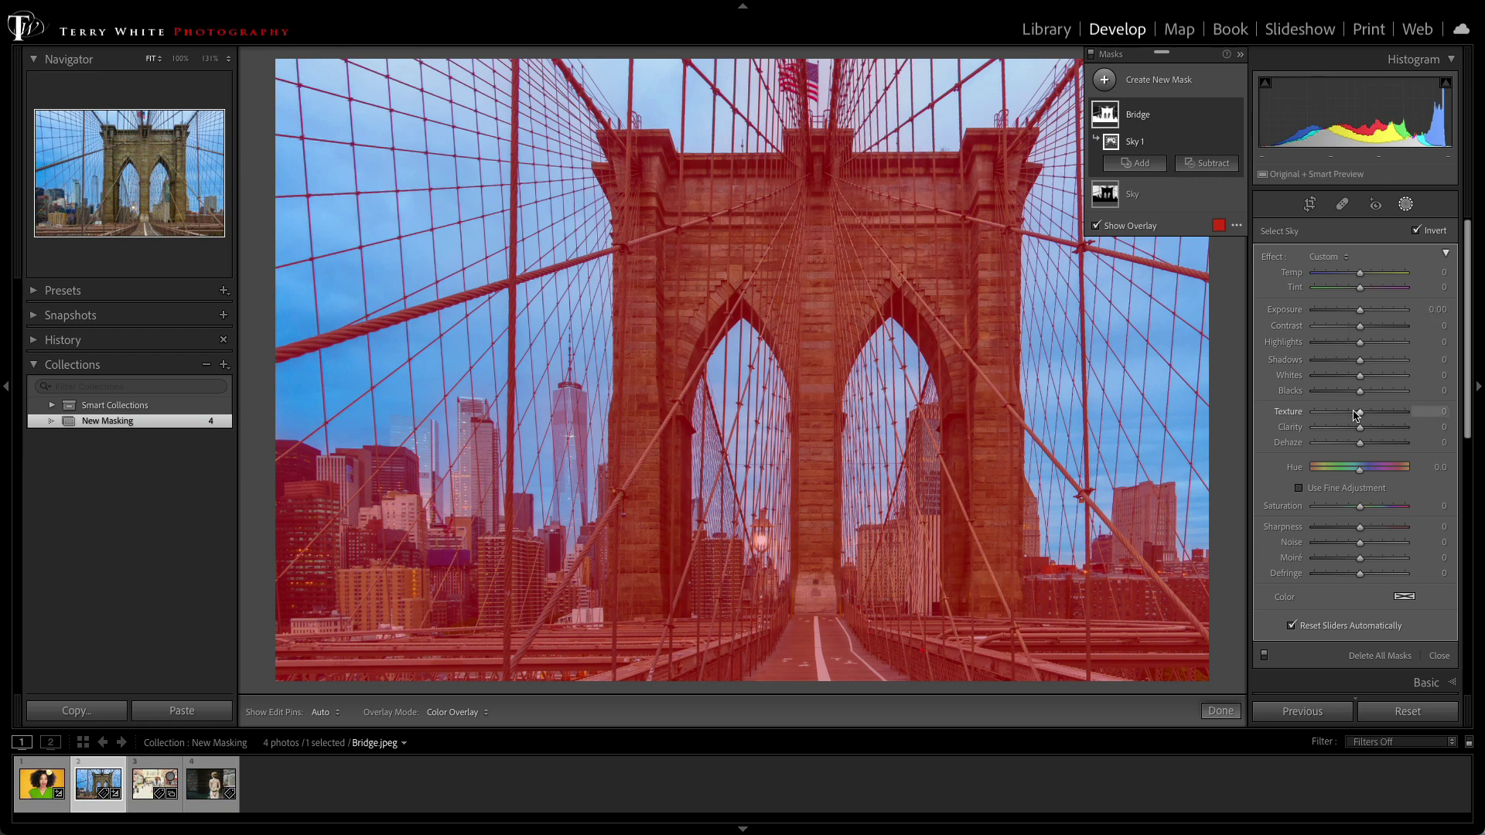
With the overlay hidden, set the Bridge mask to Texture 41, Clarity 26, Saturation 27
key(o)
mouse_move(1361, 415)
mouse_down()
mouse_move(1383, 417)
mouse_move(1372, 435)
mouse_up()
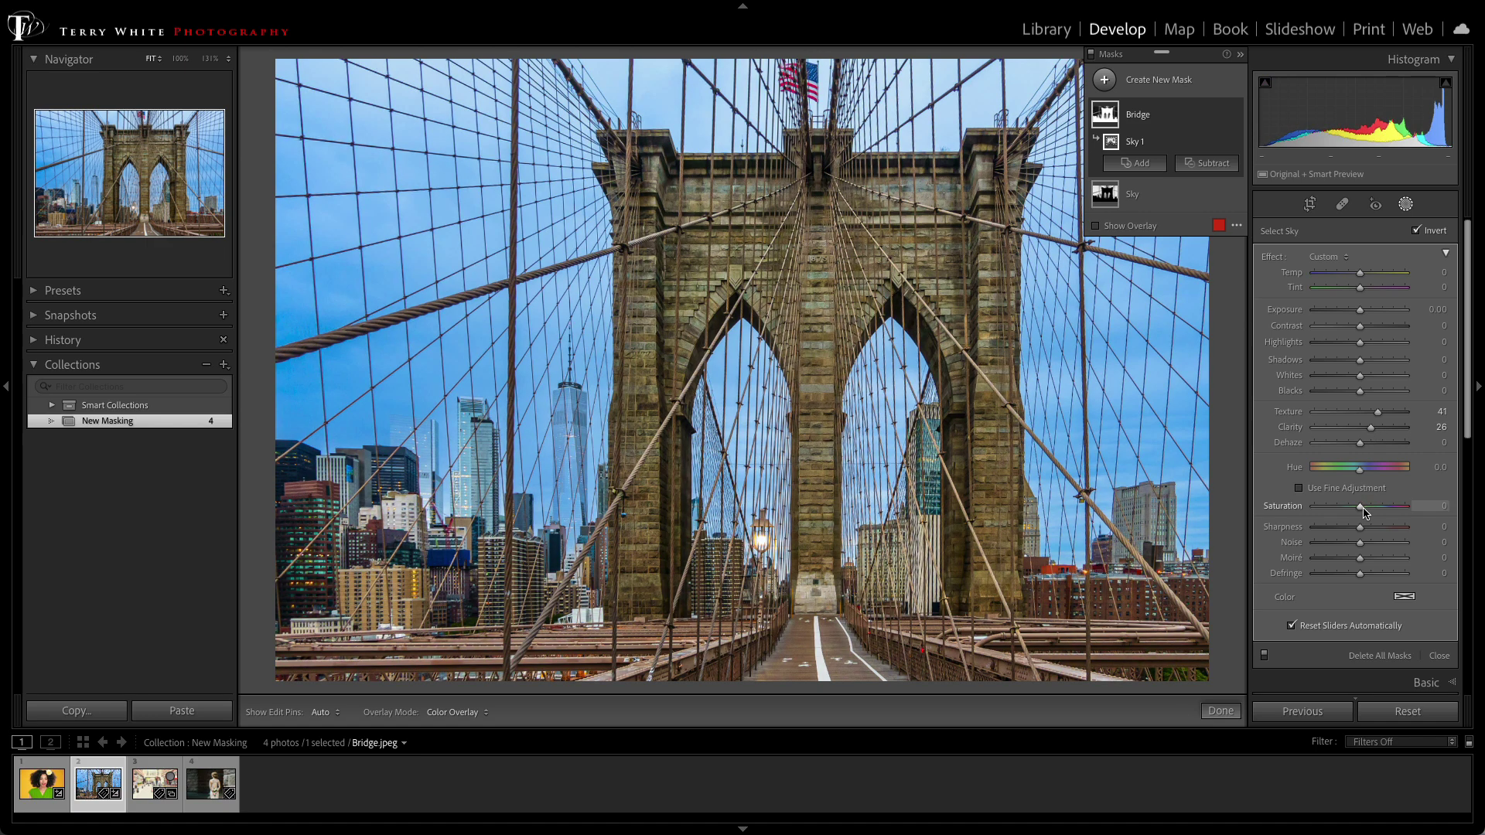
drag(1360, 508, 1374, 508)
Compare the bridge edit in Before/After view with the side panels briefly hidden
key(y)
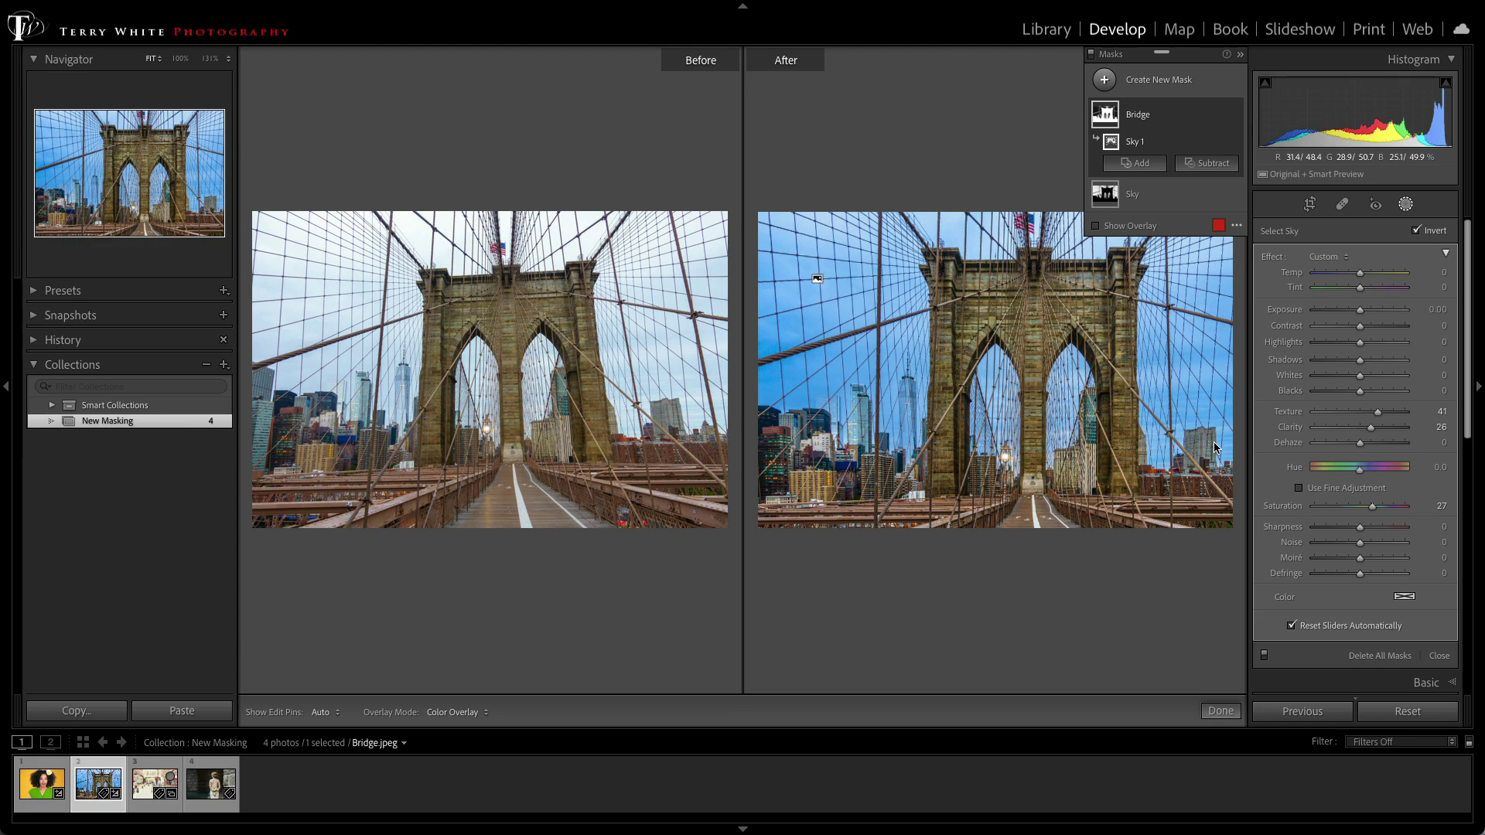
key(Tab)
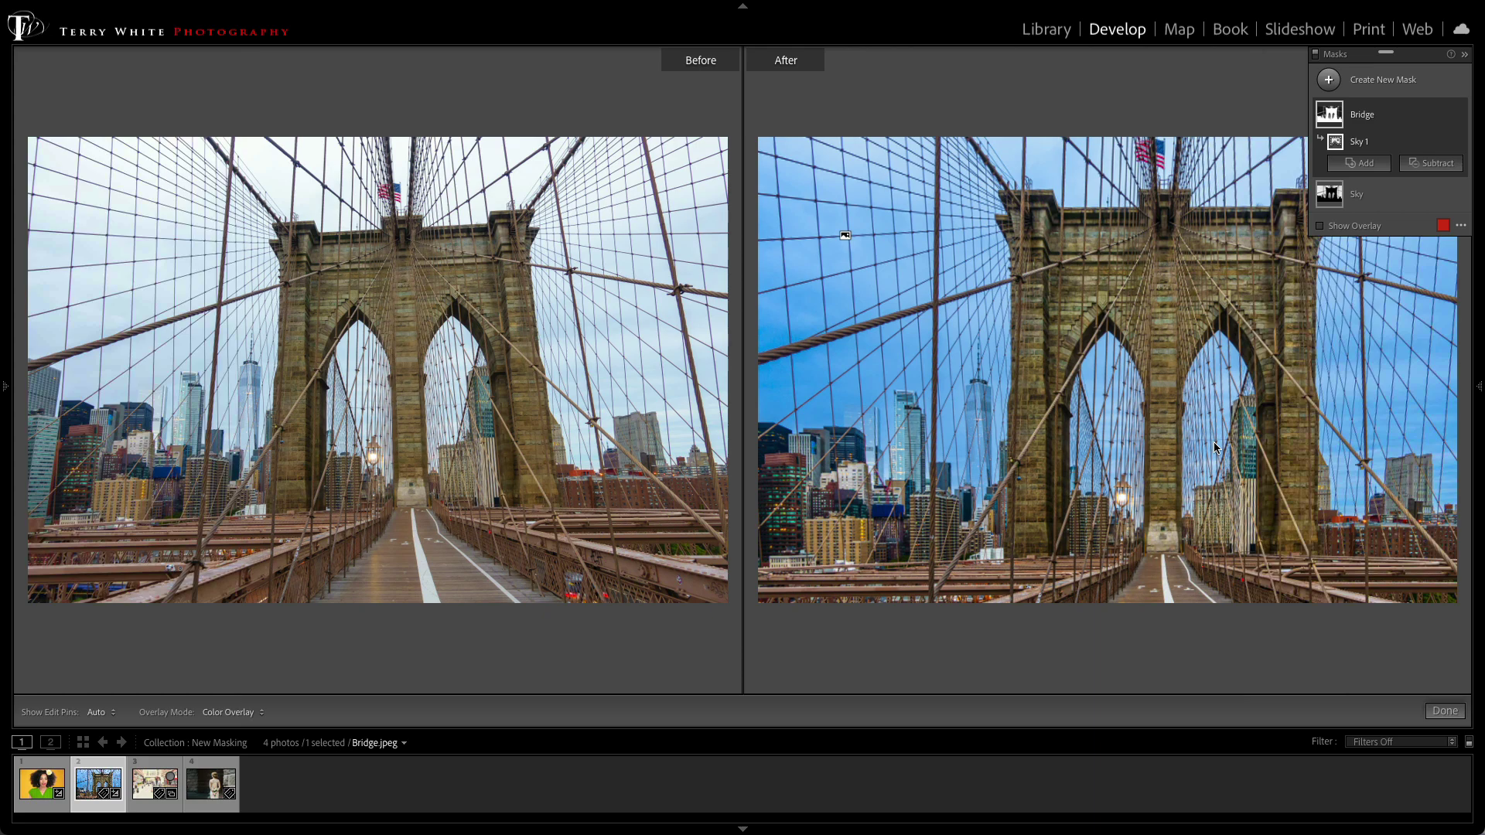
key(Tab)
key(Tab)
key(Tab)
key(y)
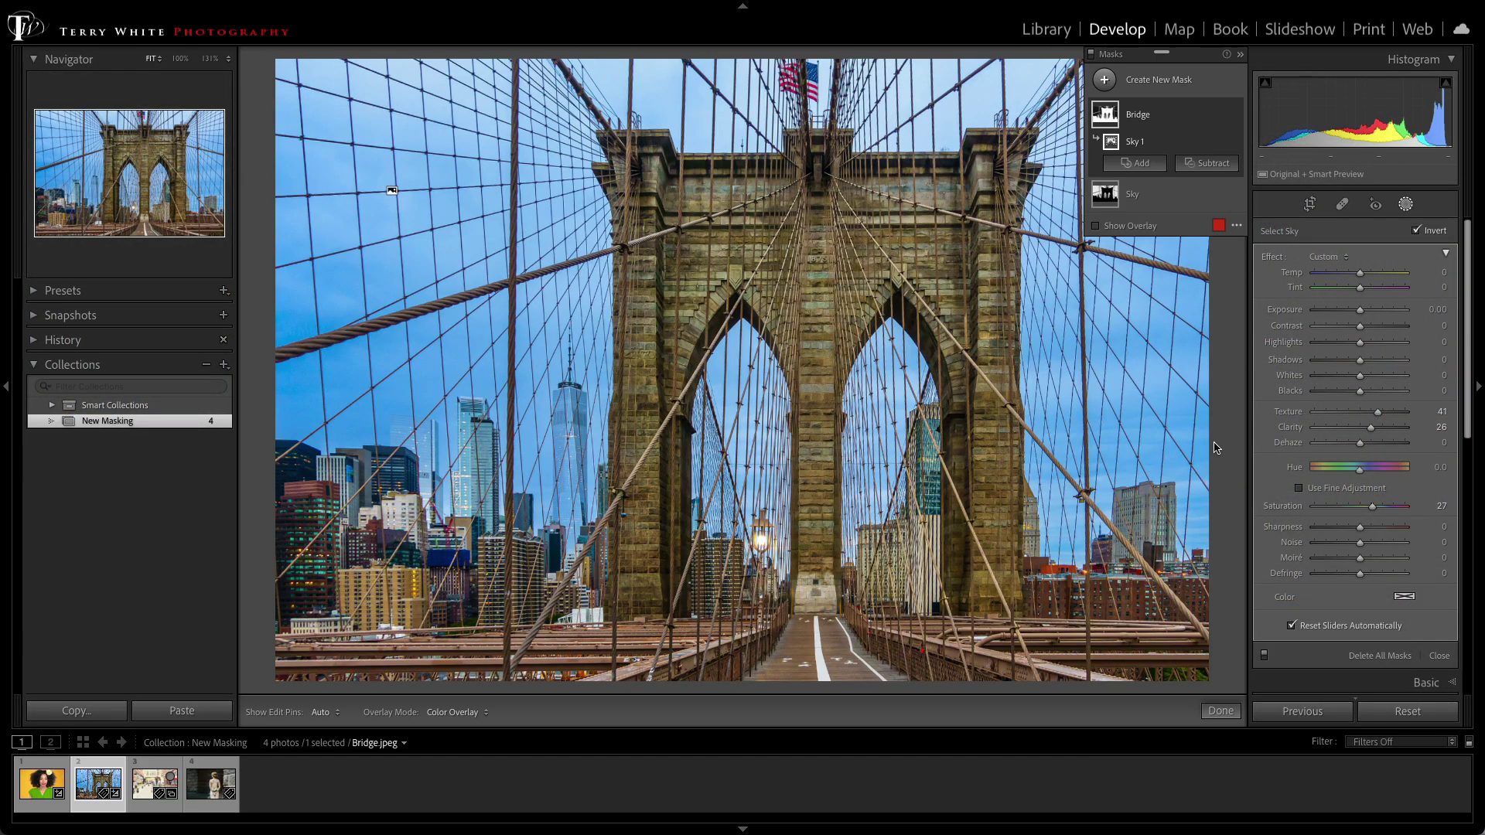
Open Guy Shopping.jpeg and add an inverted Select Subject mask covering the street background
click(140, 790)
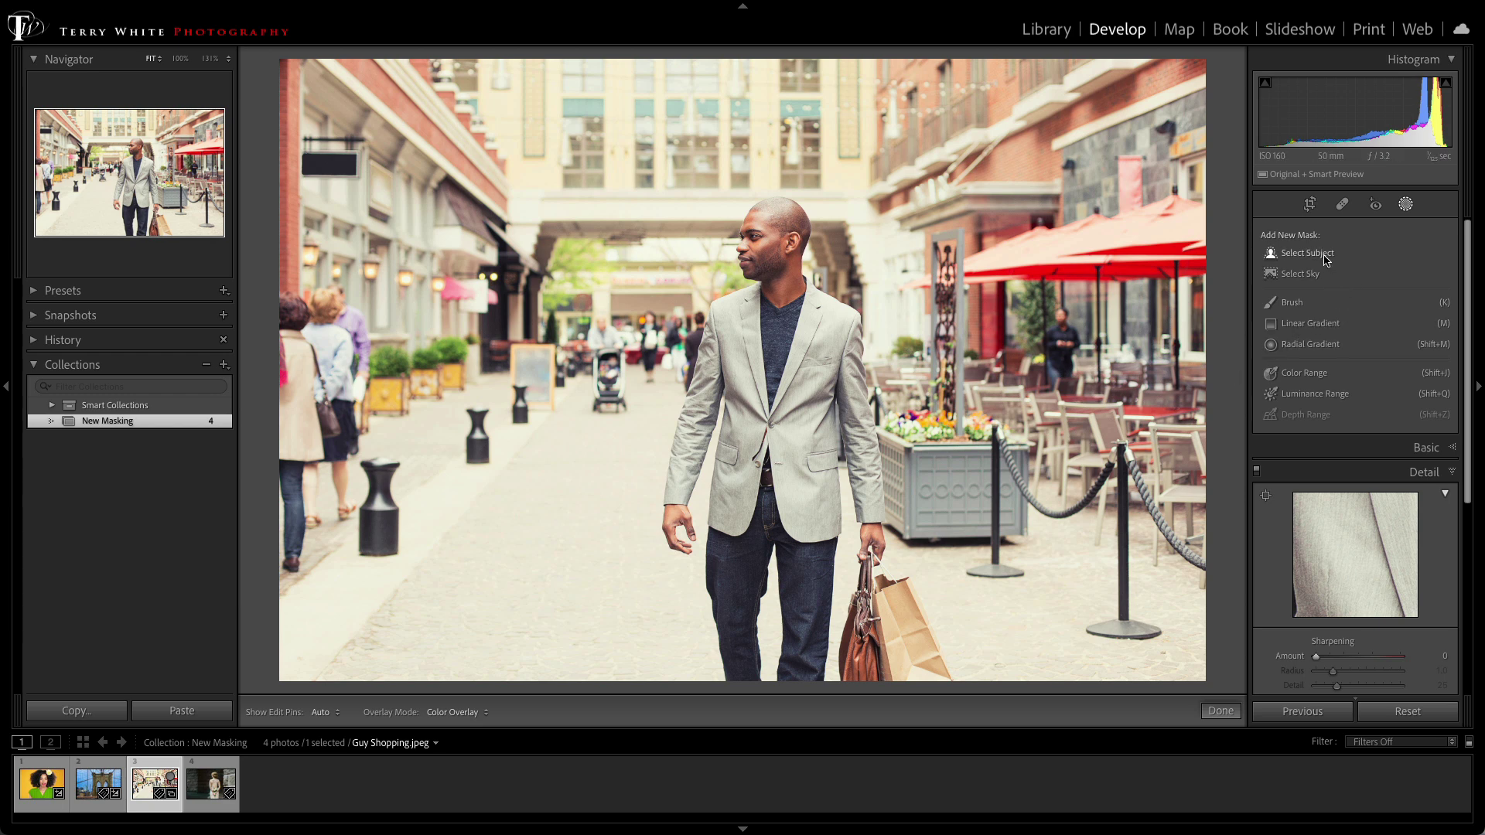
click(1326, 261)
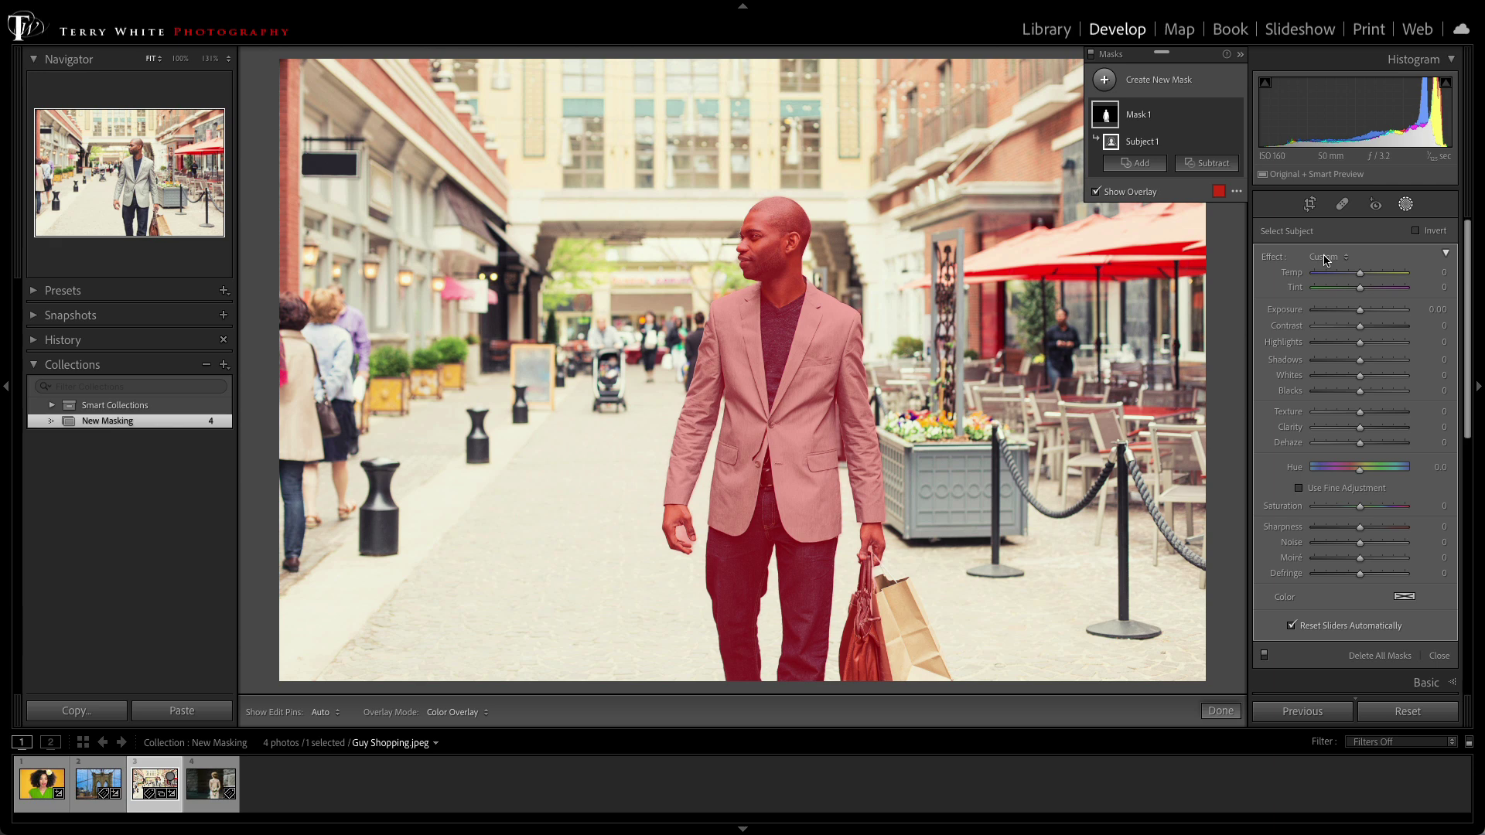
click(1416, 232)
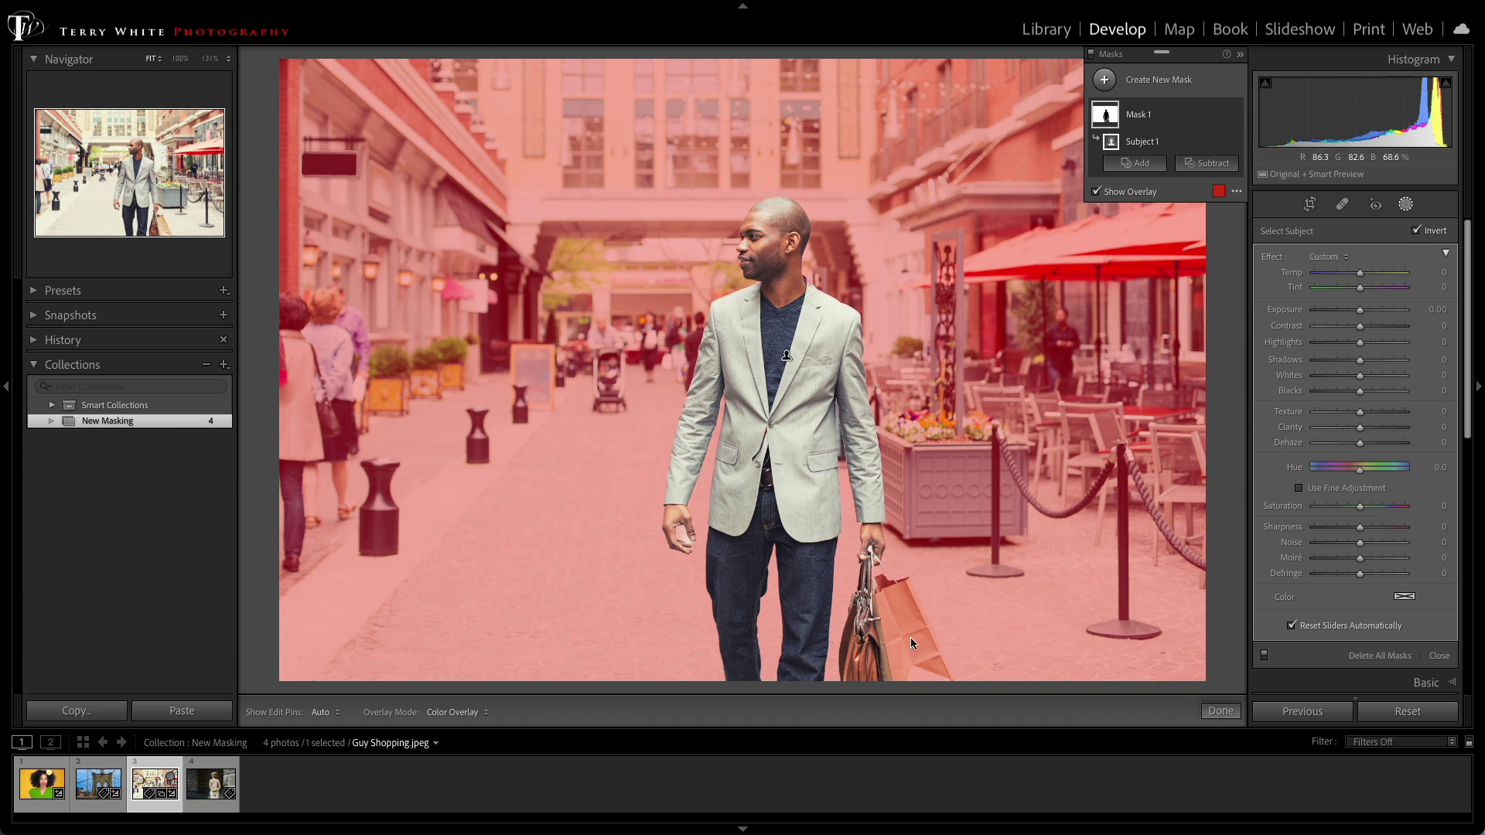
Brush the shopping bag out of the background mask, then set Dehaze 62 and Exposure -0.82
click(1213, 164)
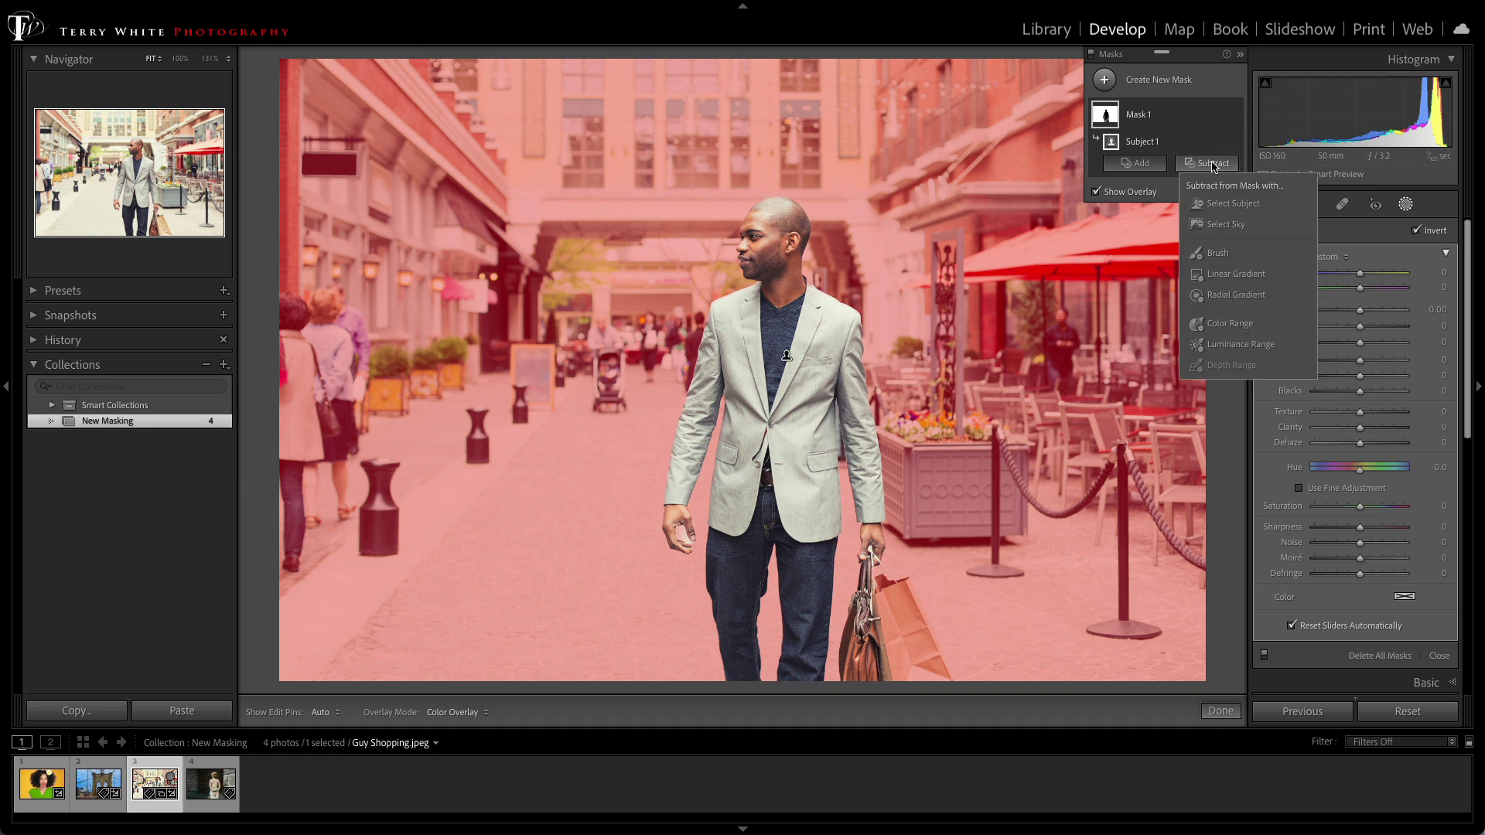
click(1223, 255)
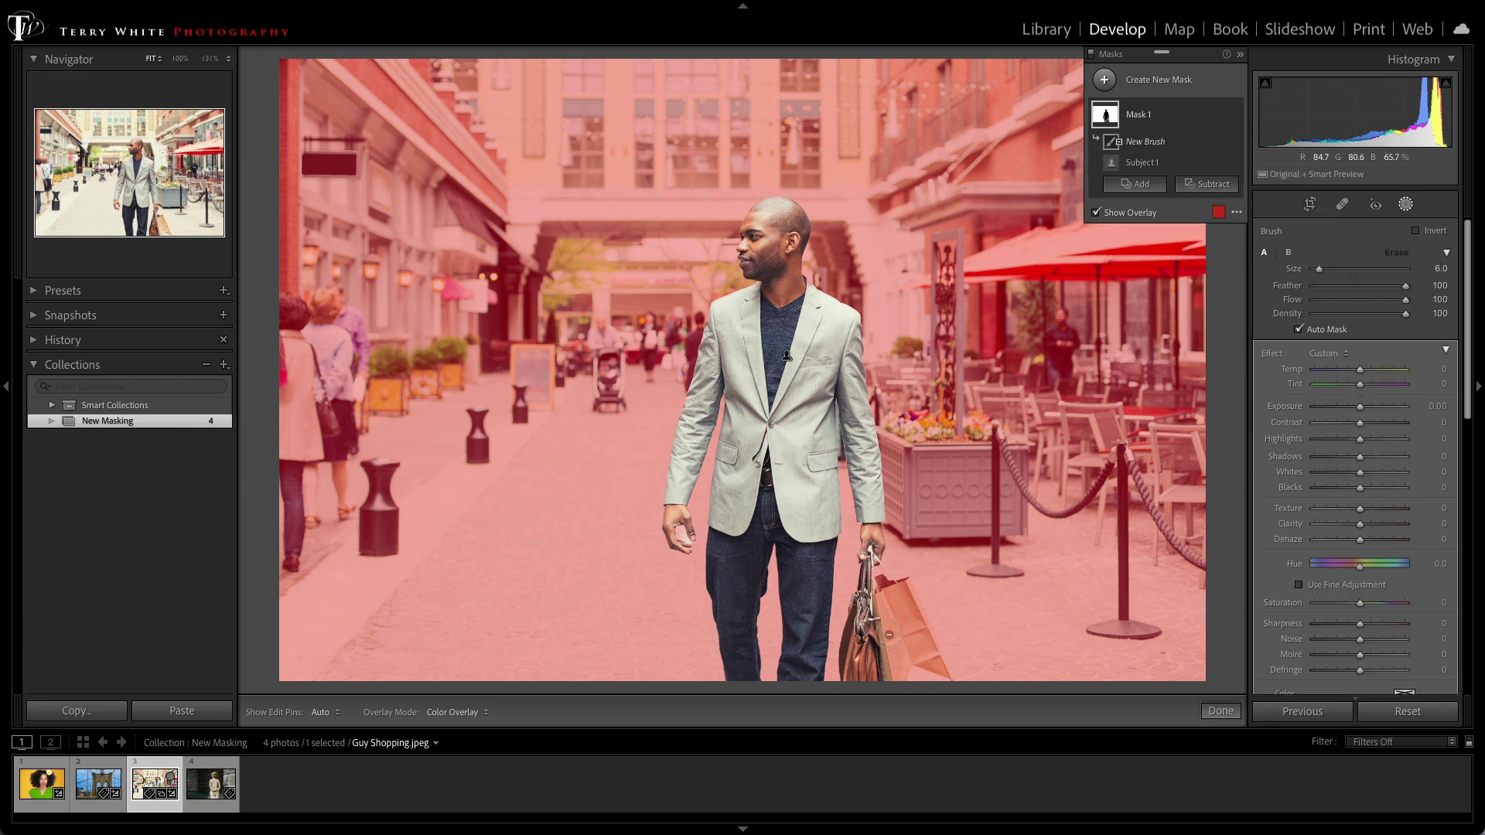
key(h)
mouse_move(908, 653)
mouse_down()
mouse_move(913, 684)
mouse_move(882, 607)
mouse_move(907, 674)
mouse_move(921, 681)
mouse_move(898, 608)
mouse_move(932, 669)
mouse_move(888, 591)
mouse_move(878, 637)
mouse_move(901, 590)
mouse_move(952, 689)
mouse_move(909, 656)
mouse_up()
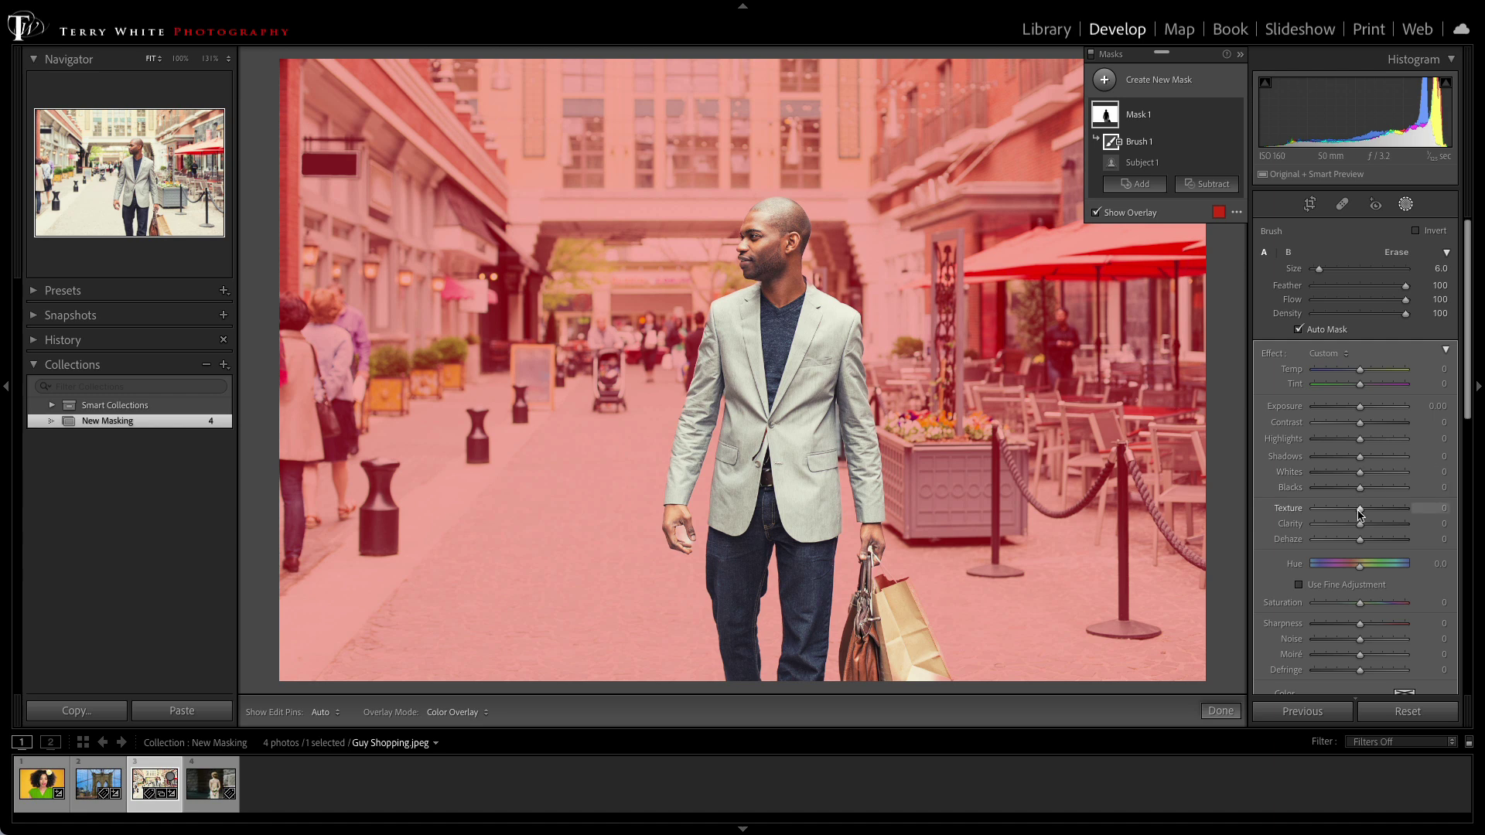
drag(1360, 539, 1389, 544)
drag(1360, 407, 1351, 414)
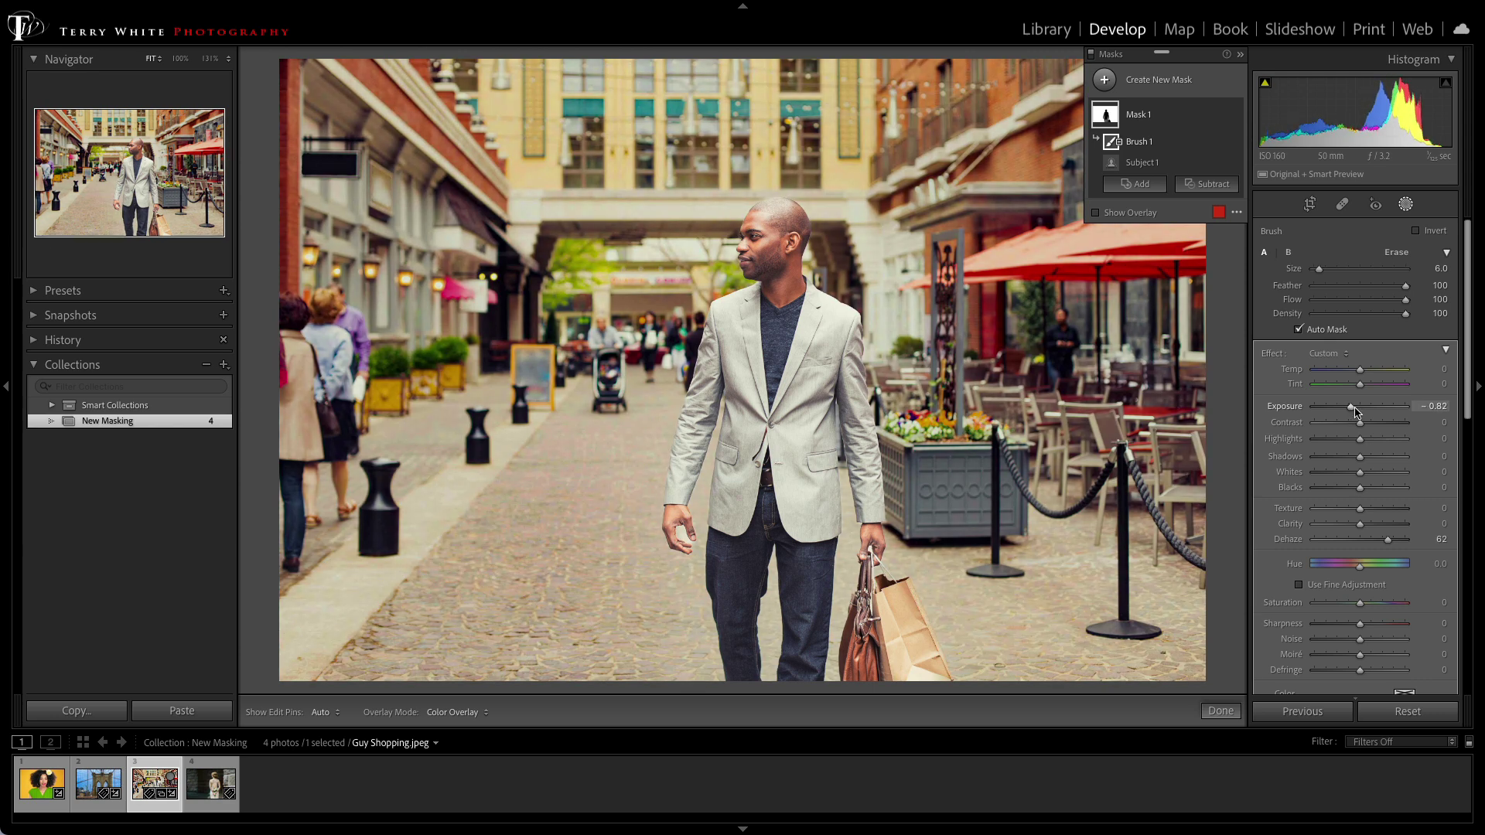
Open Bride.jpeg and add a new Linear Gradient mask
click(208, 791)
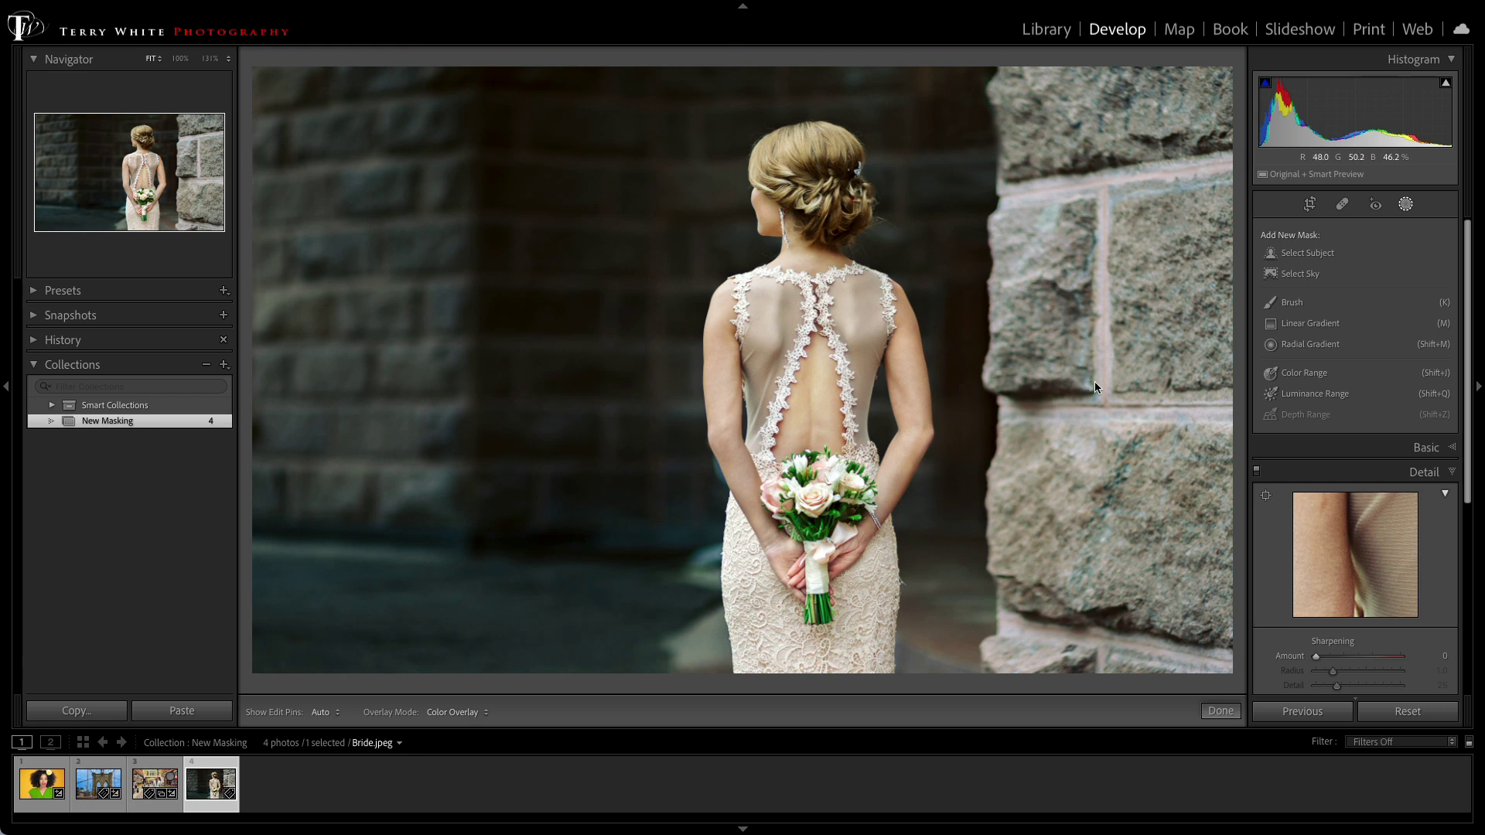
click(1305, 325)
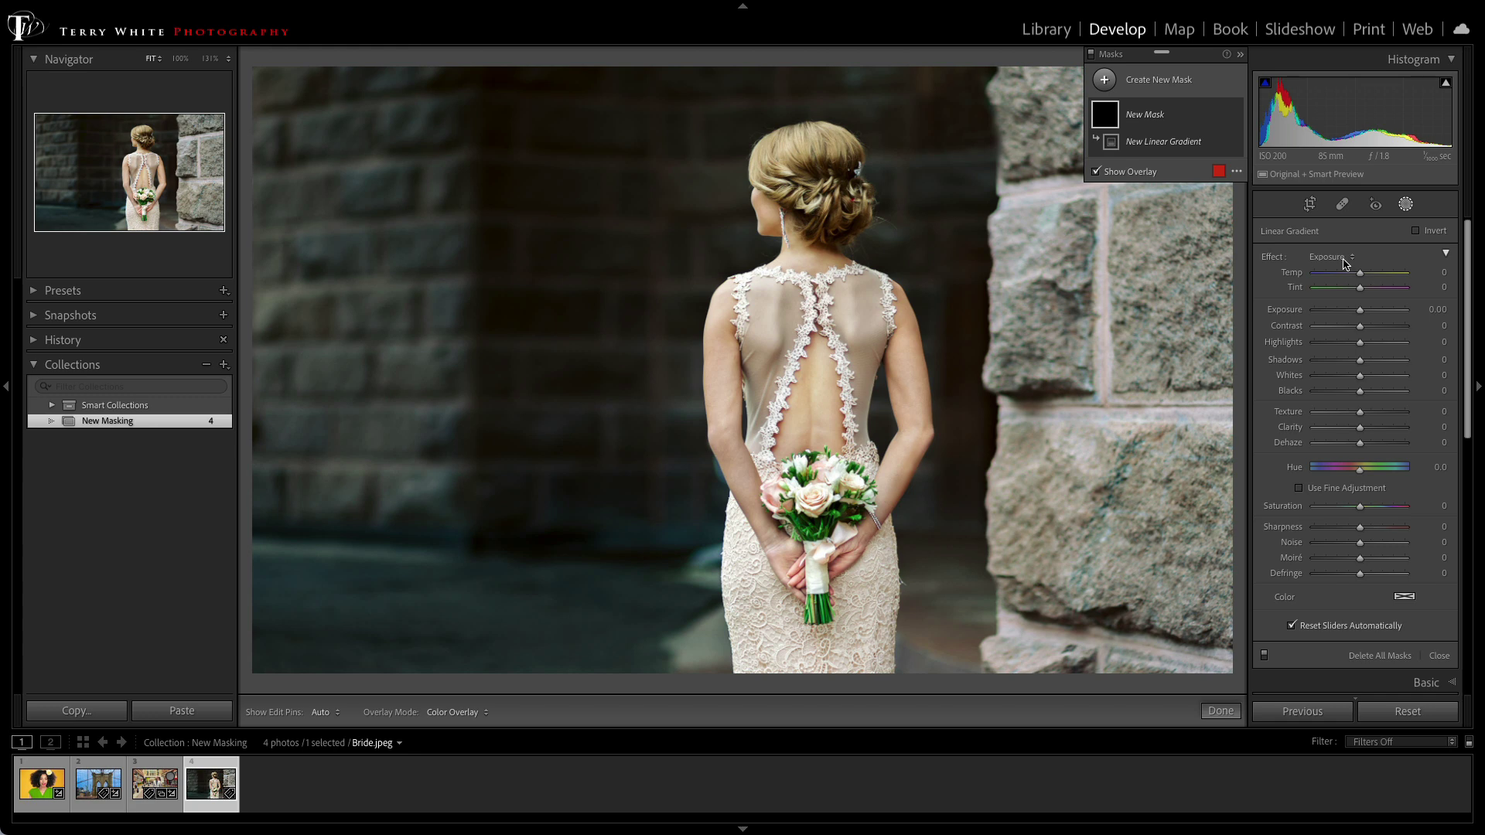
Draw a linear gradient from the right edge leftward and set its Exposure to -3.30
drag(1360, 312, 1341, 316)
drag(1227, 339, 477, 339)
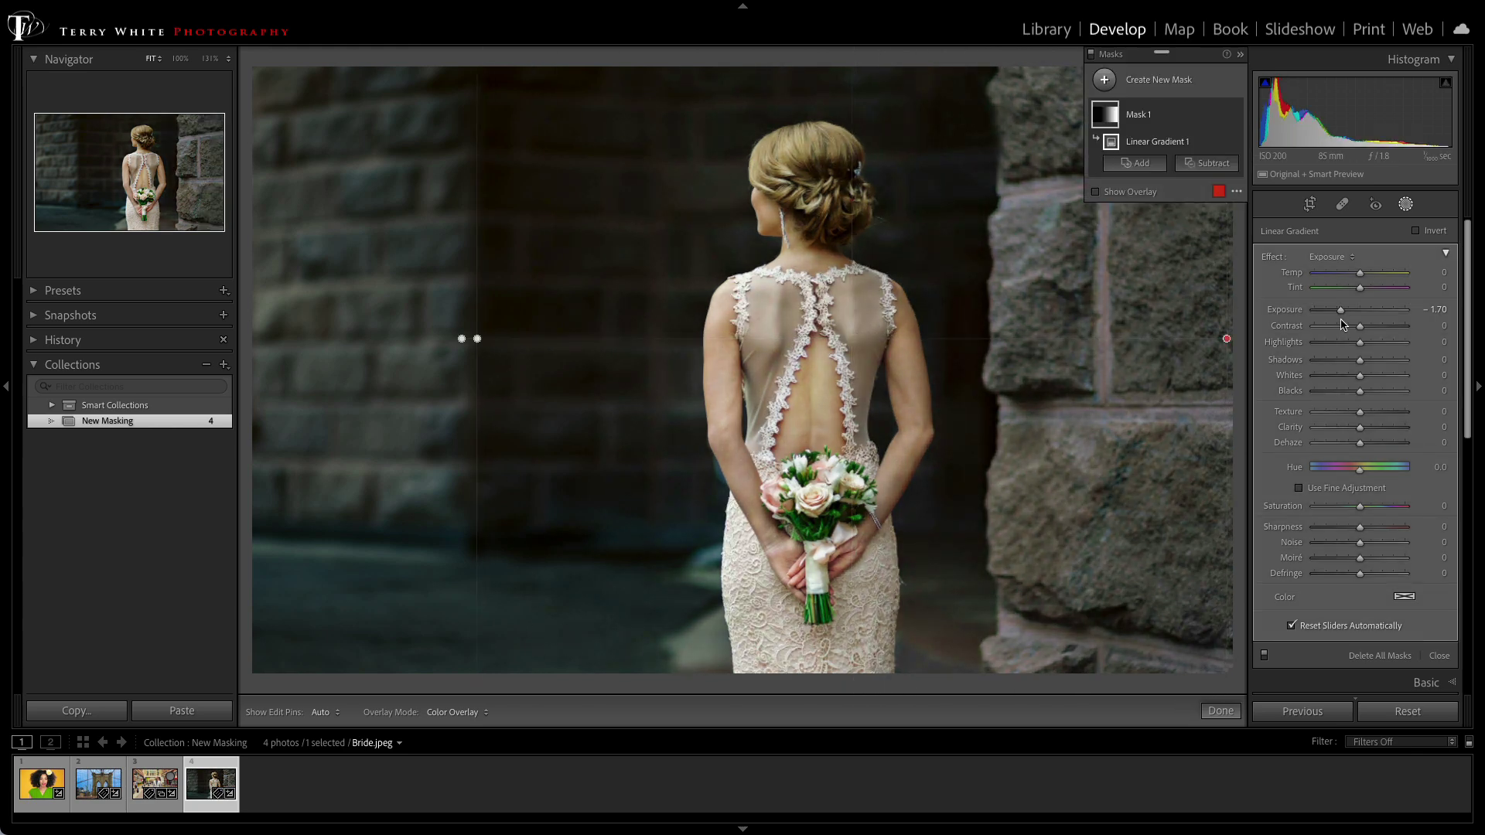
drag(1341, 310, 1322, 325)
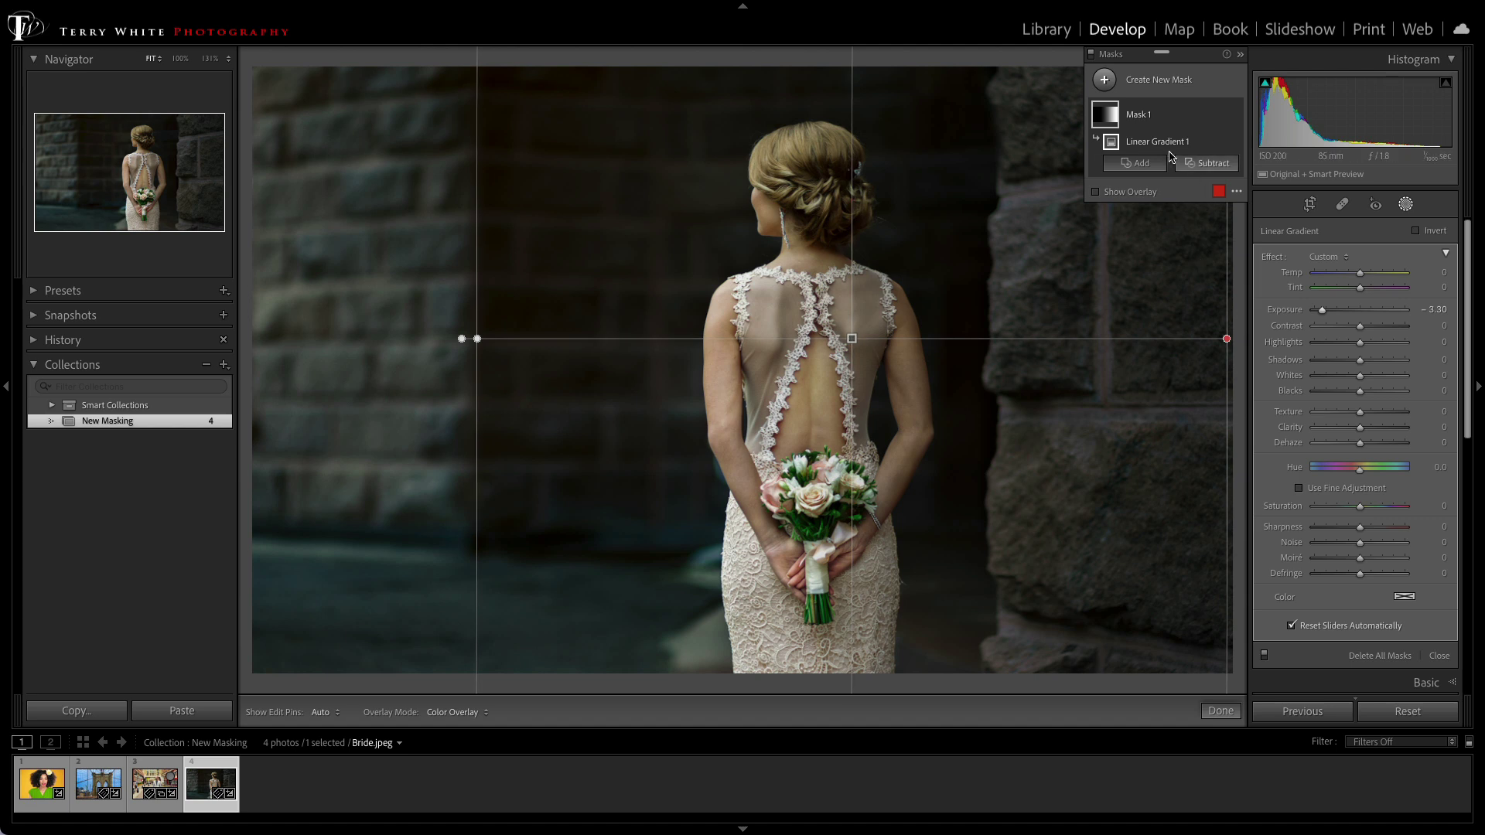
Rename the gradient mask 'Wall' and subtract Select Subject to exclude the bride
double_click(1137, 116)
text(Wall)
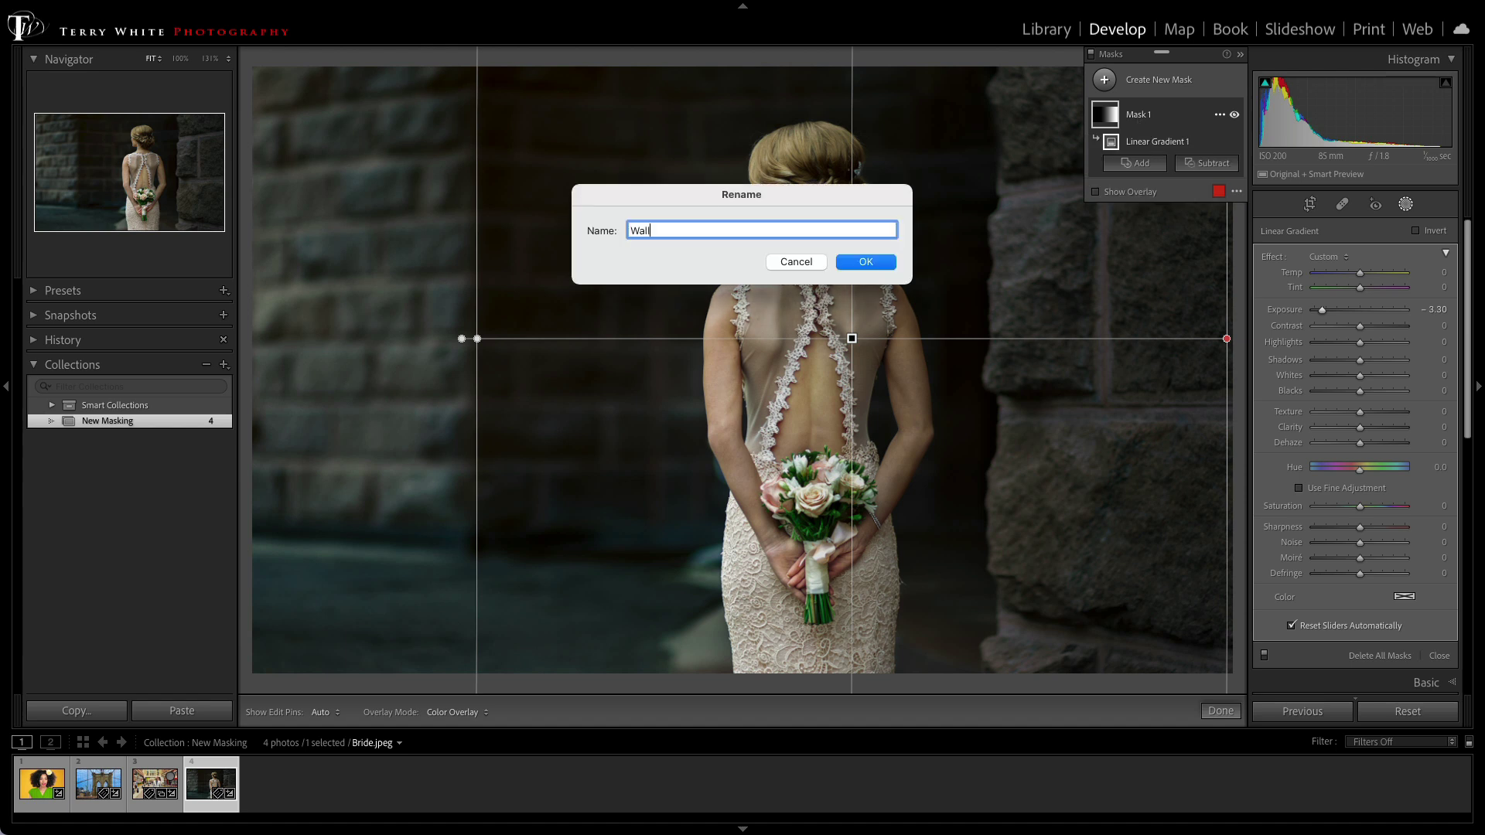
key(Return)
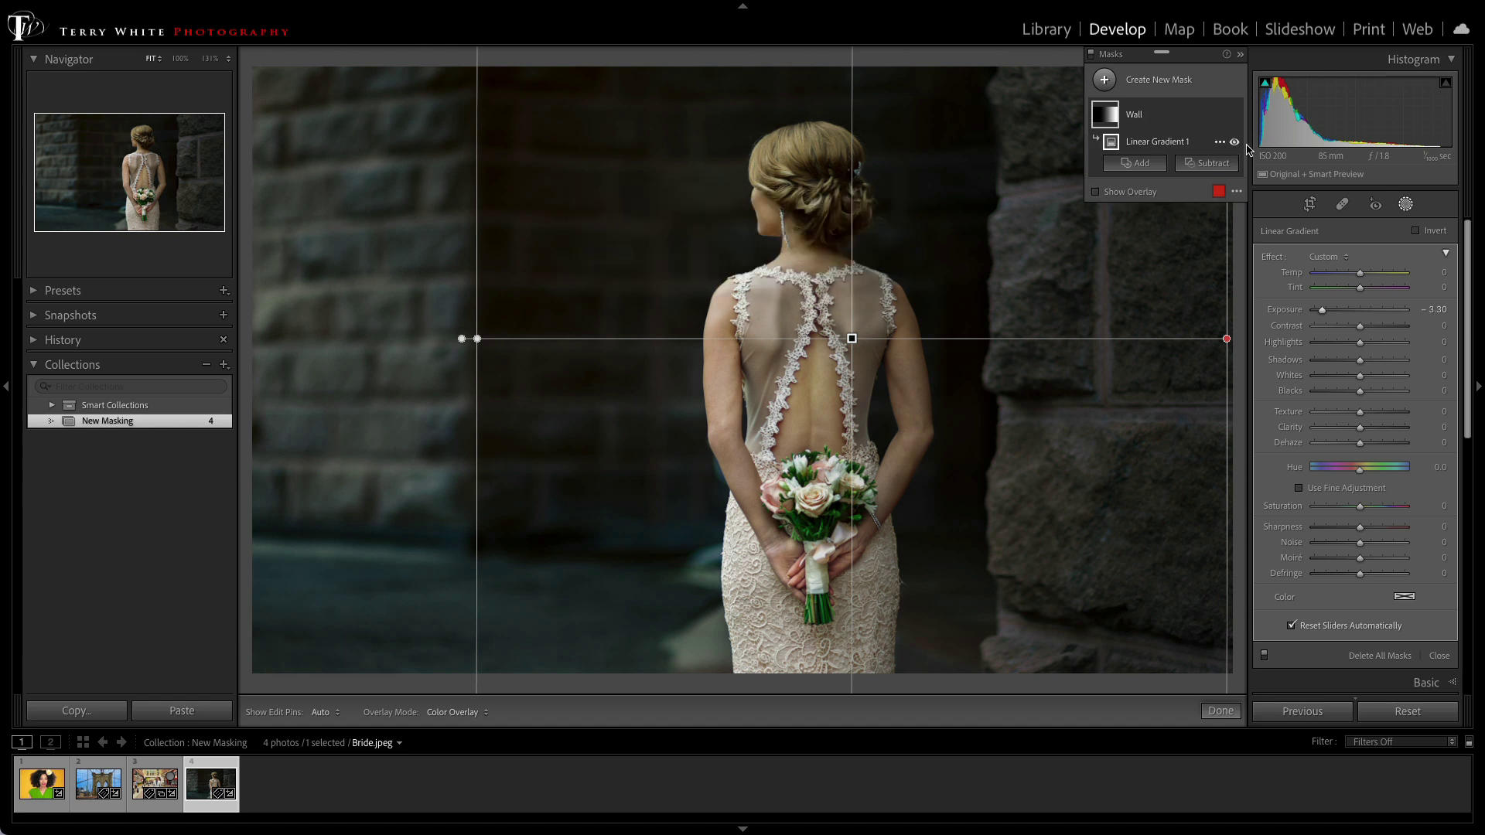
click(1213, 163)
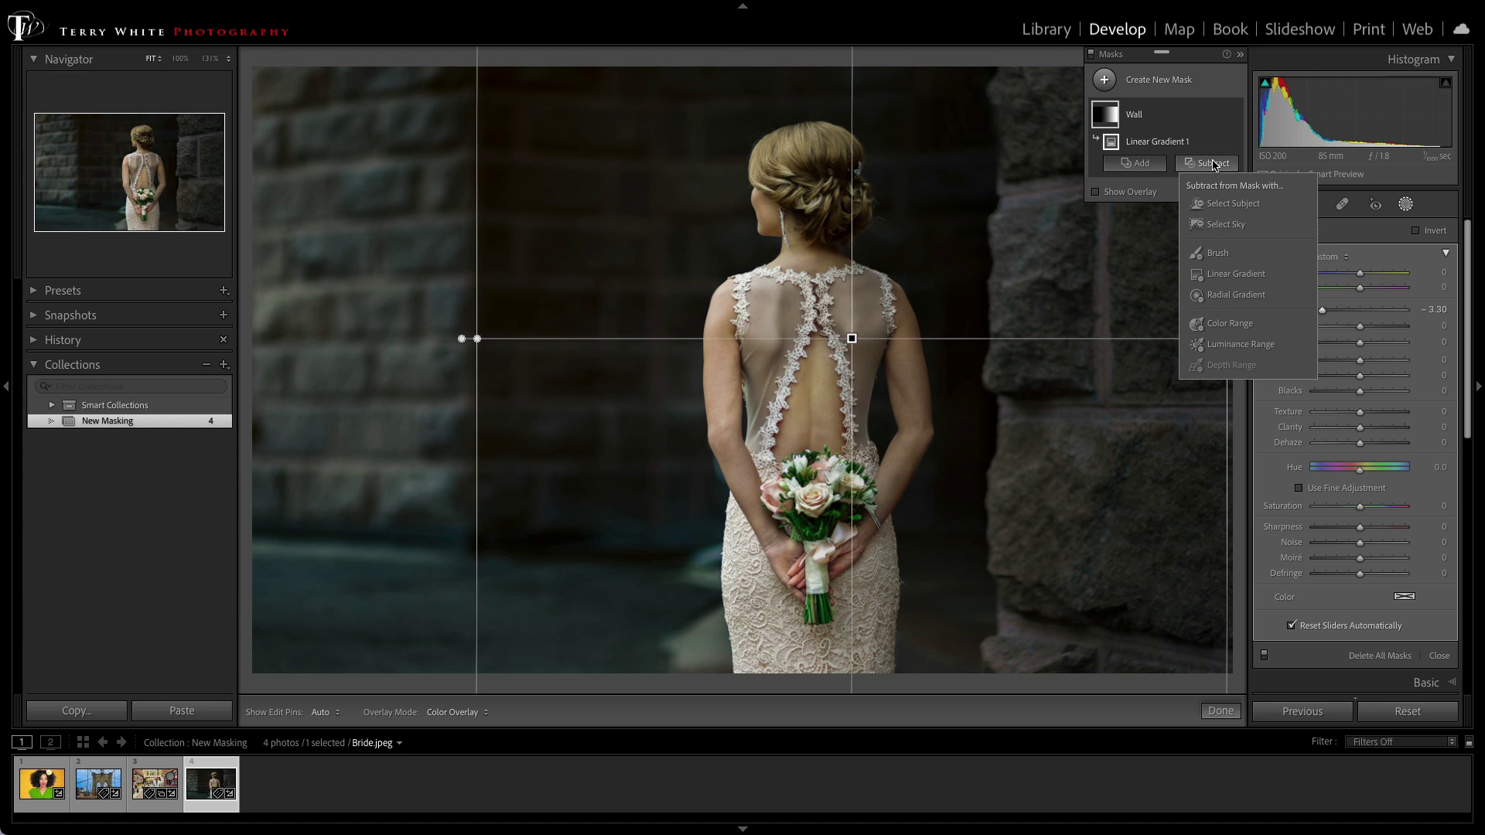
click(1214, 206)
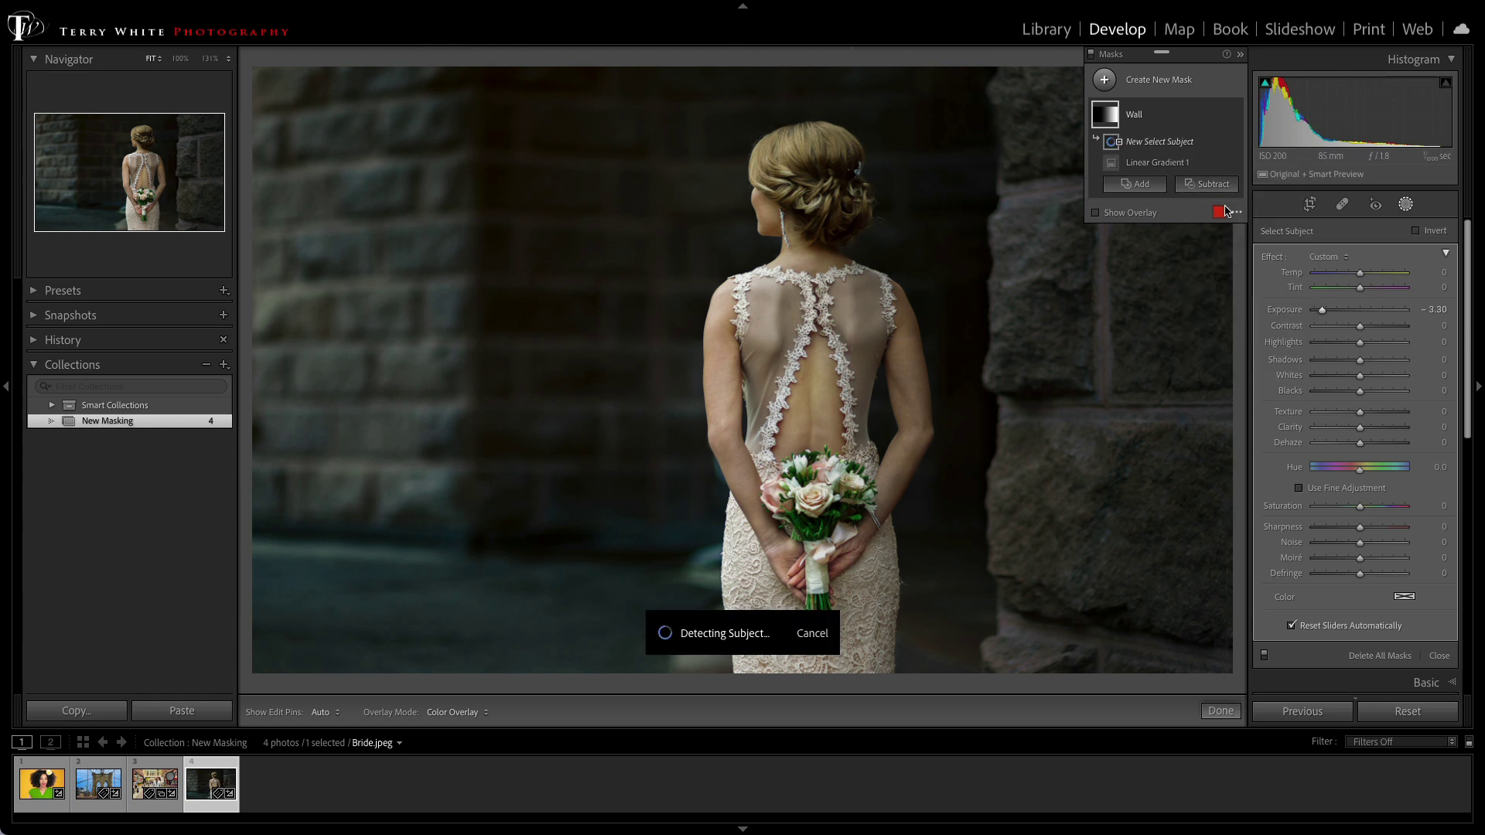